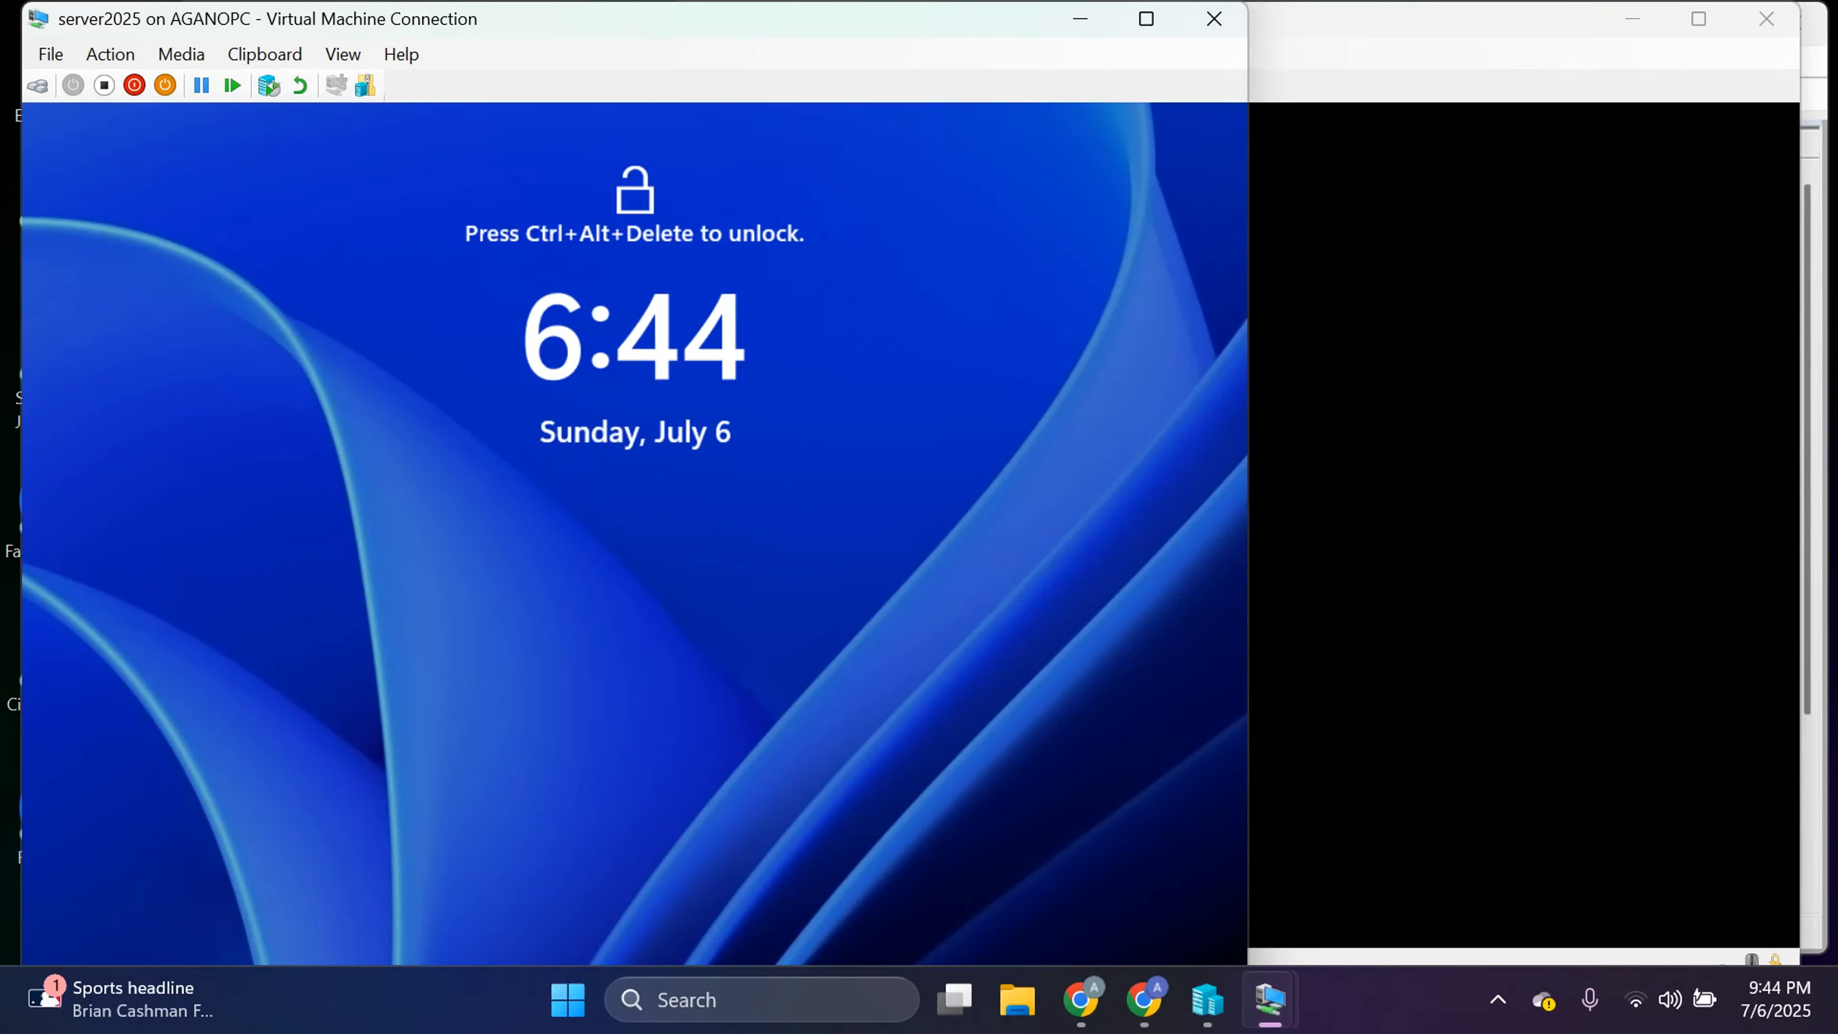
# Switch client 1's sign-in screen to Other user, then bring the server2025 VM forward.
pyautogui.click(1652, 270)
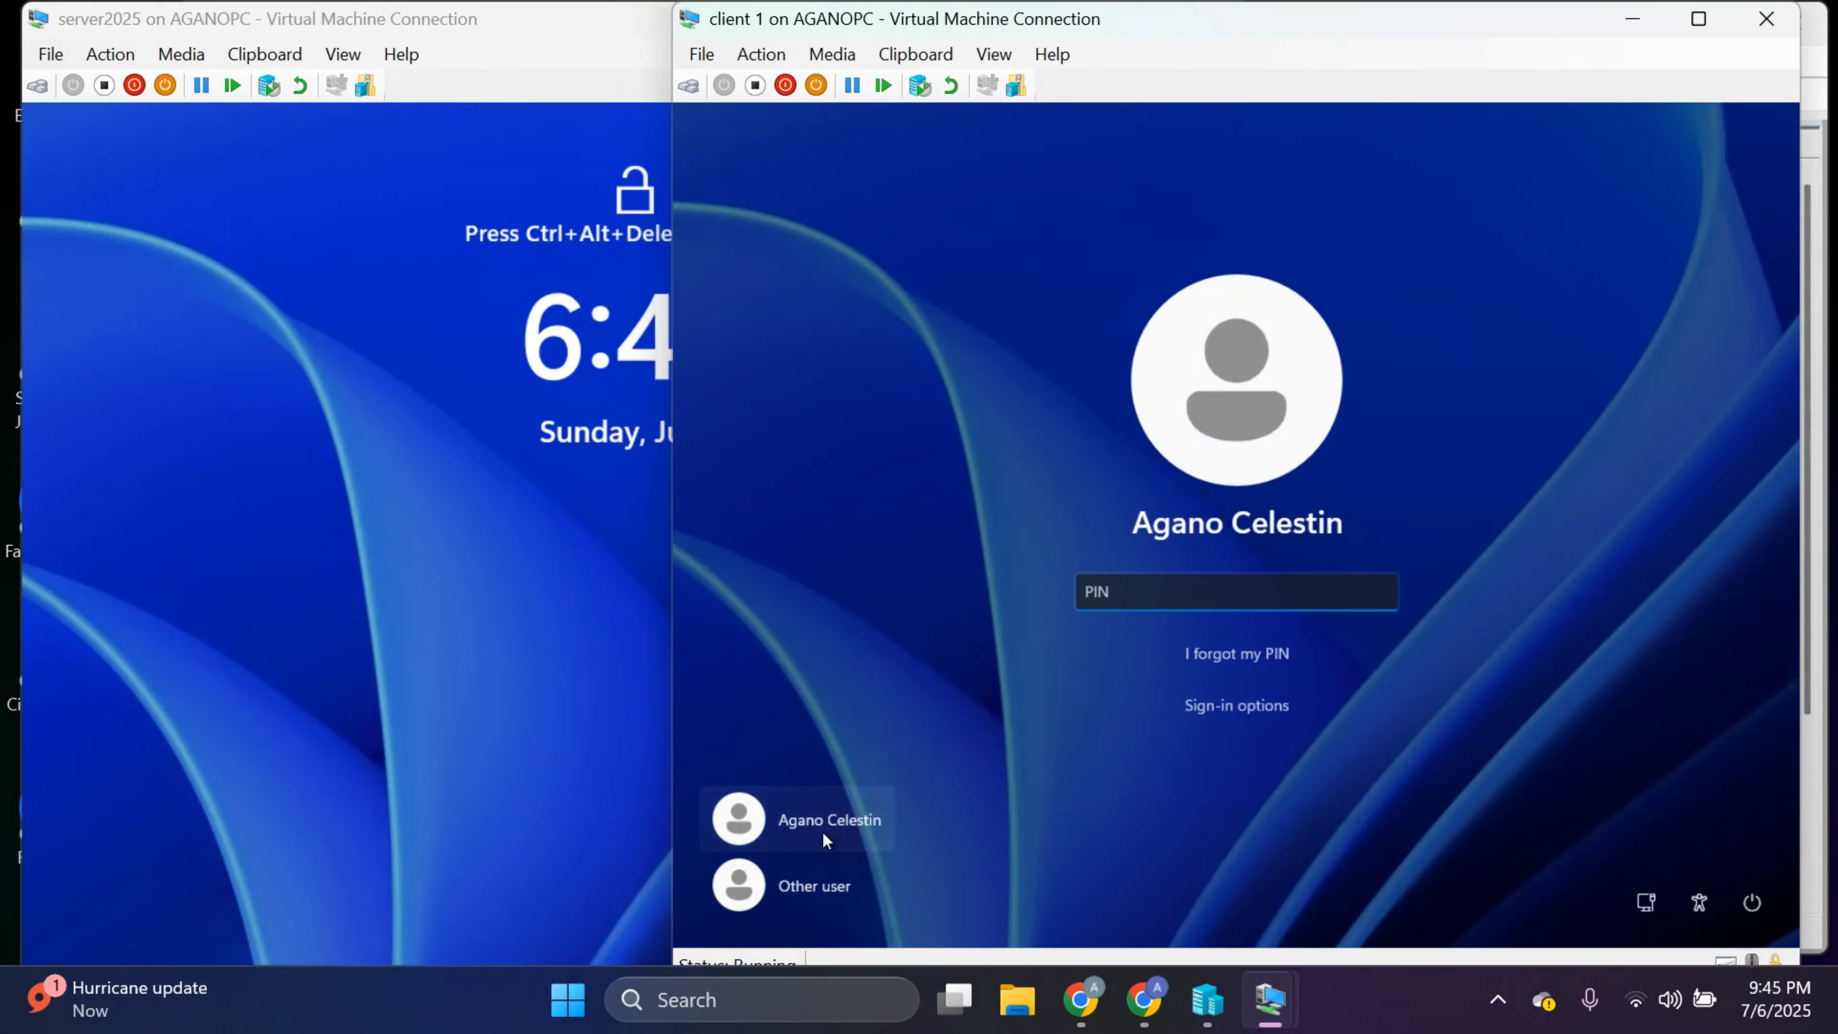
pyautogui.click(823, 882)
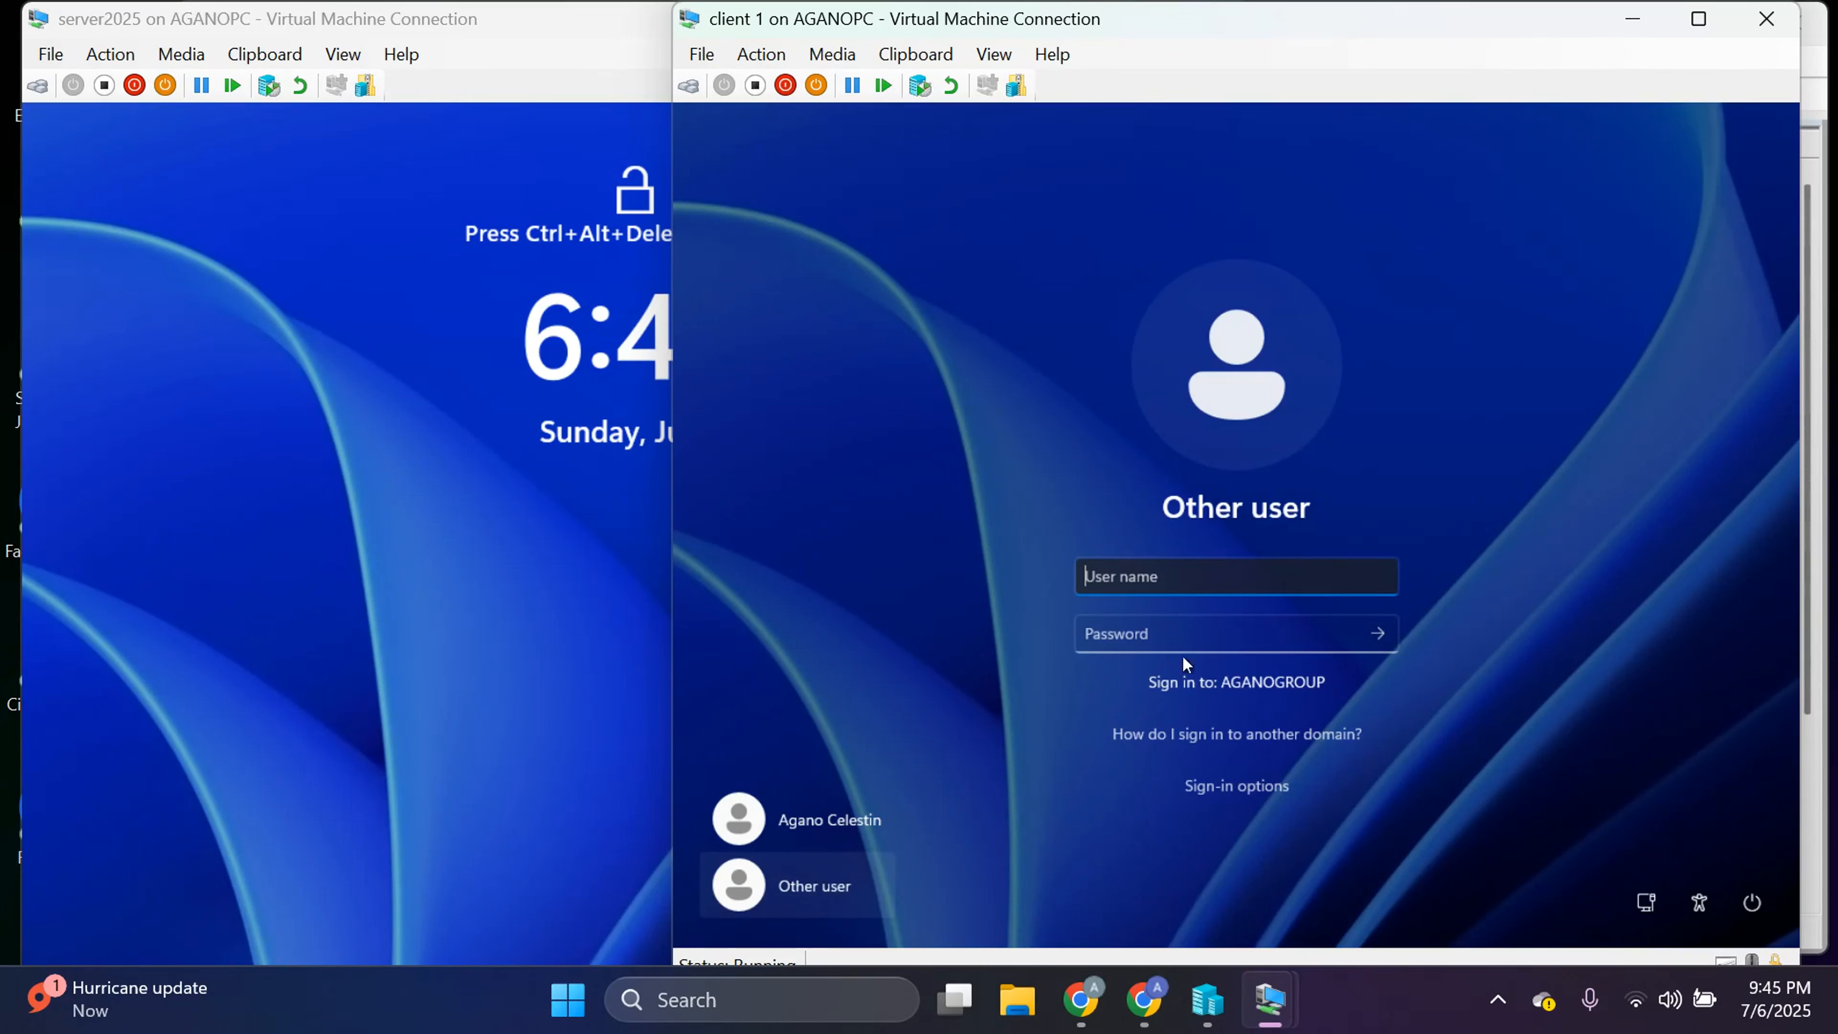
pyautogui.click(572, 567)
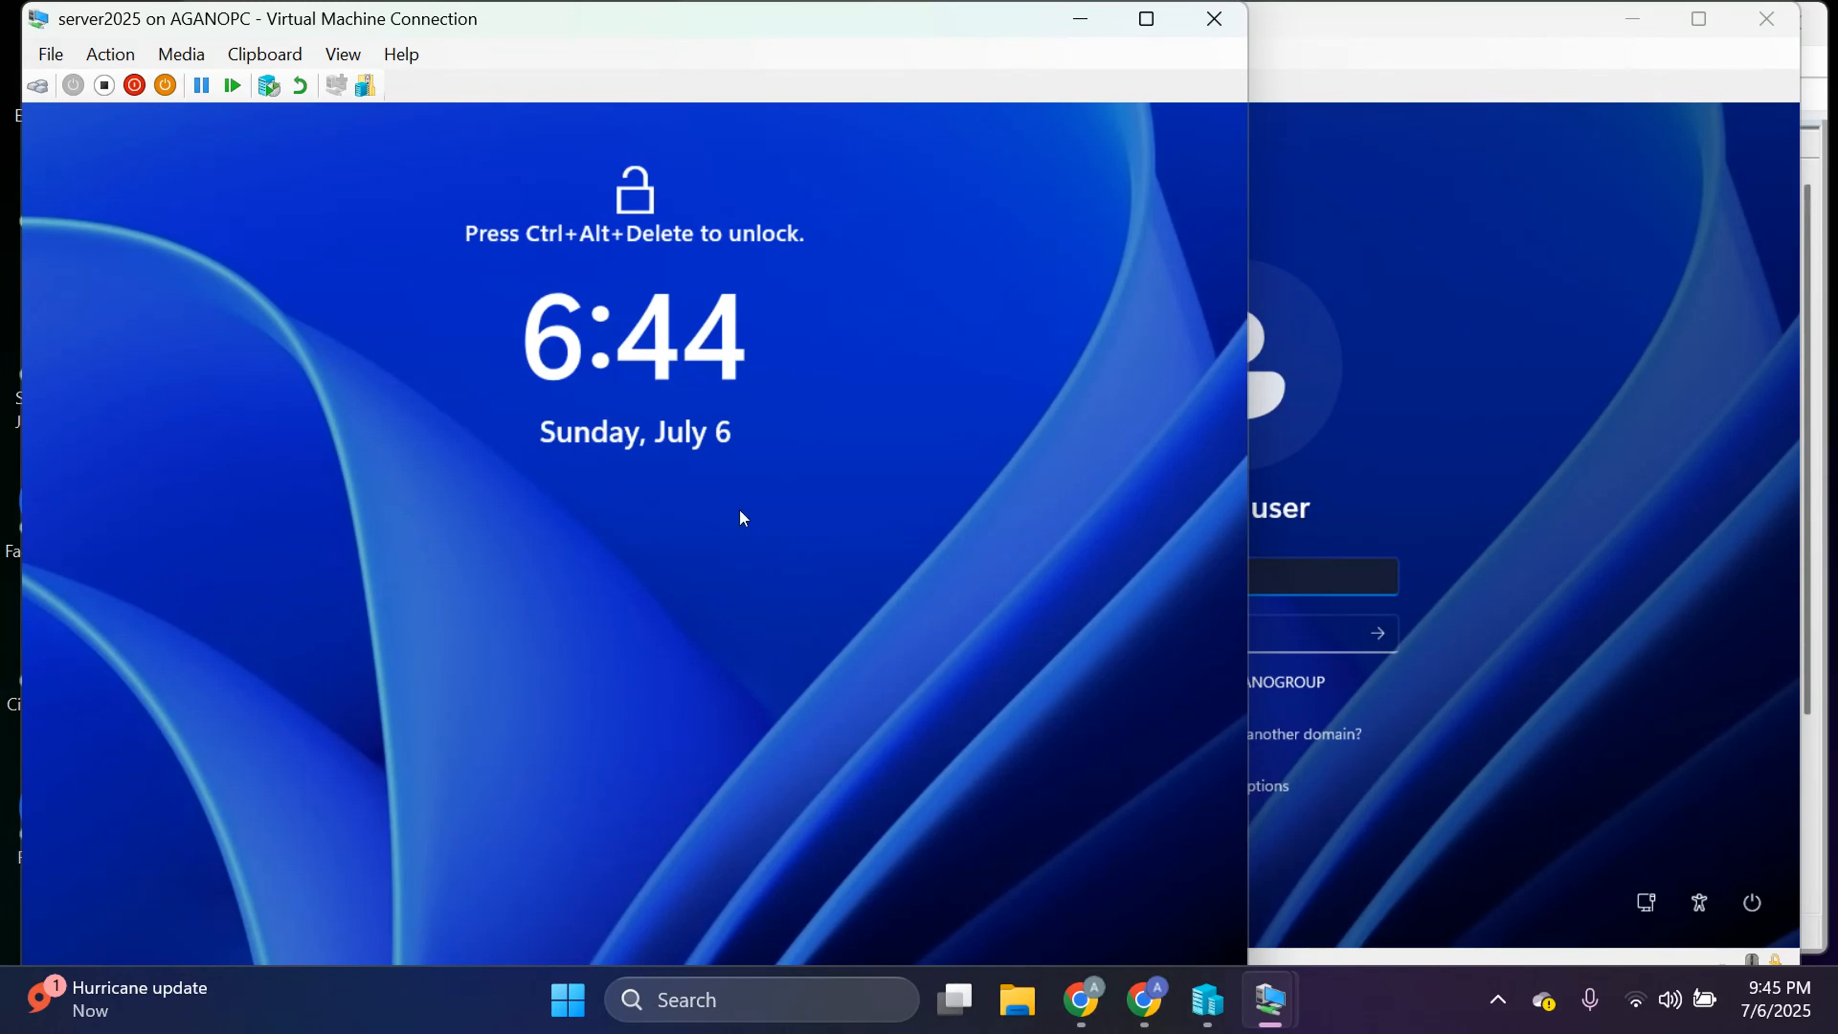
pyautogui.click(1463, 469)
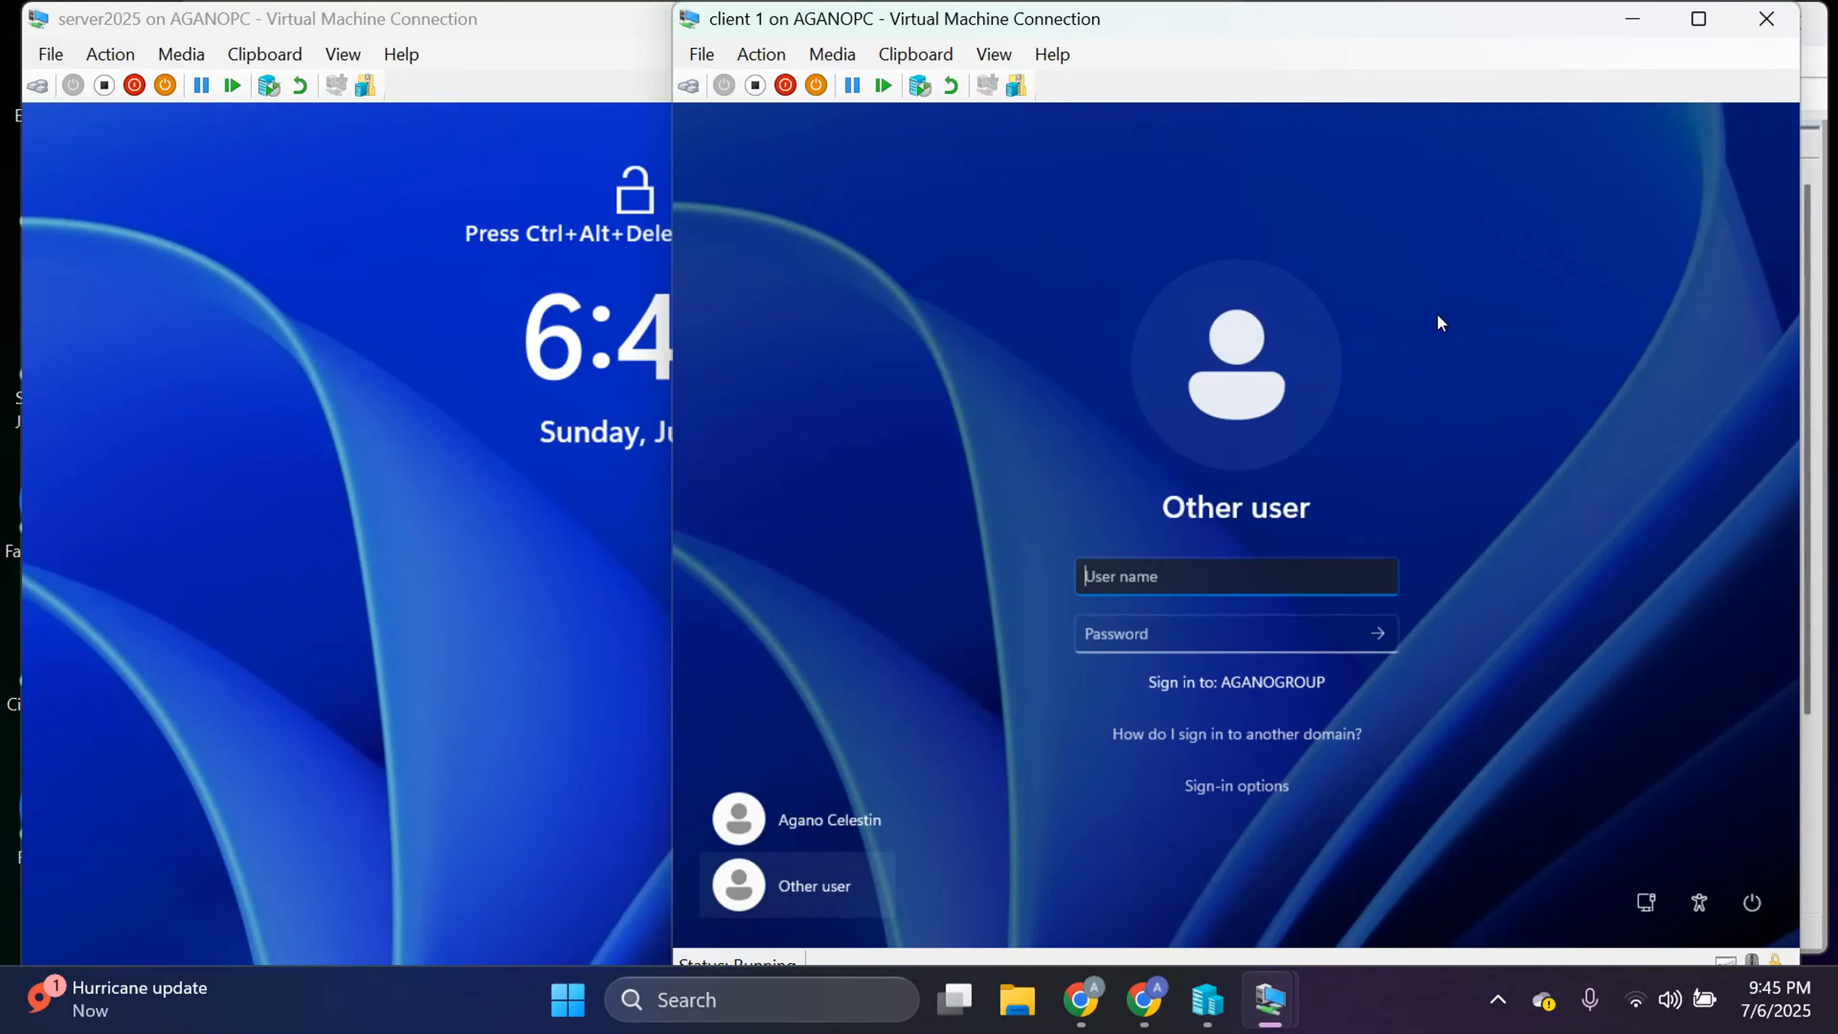
pyautogui.click(537, 353)
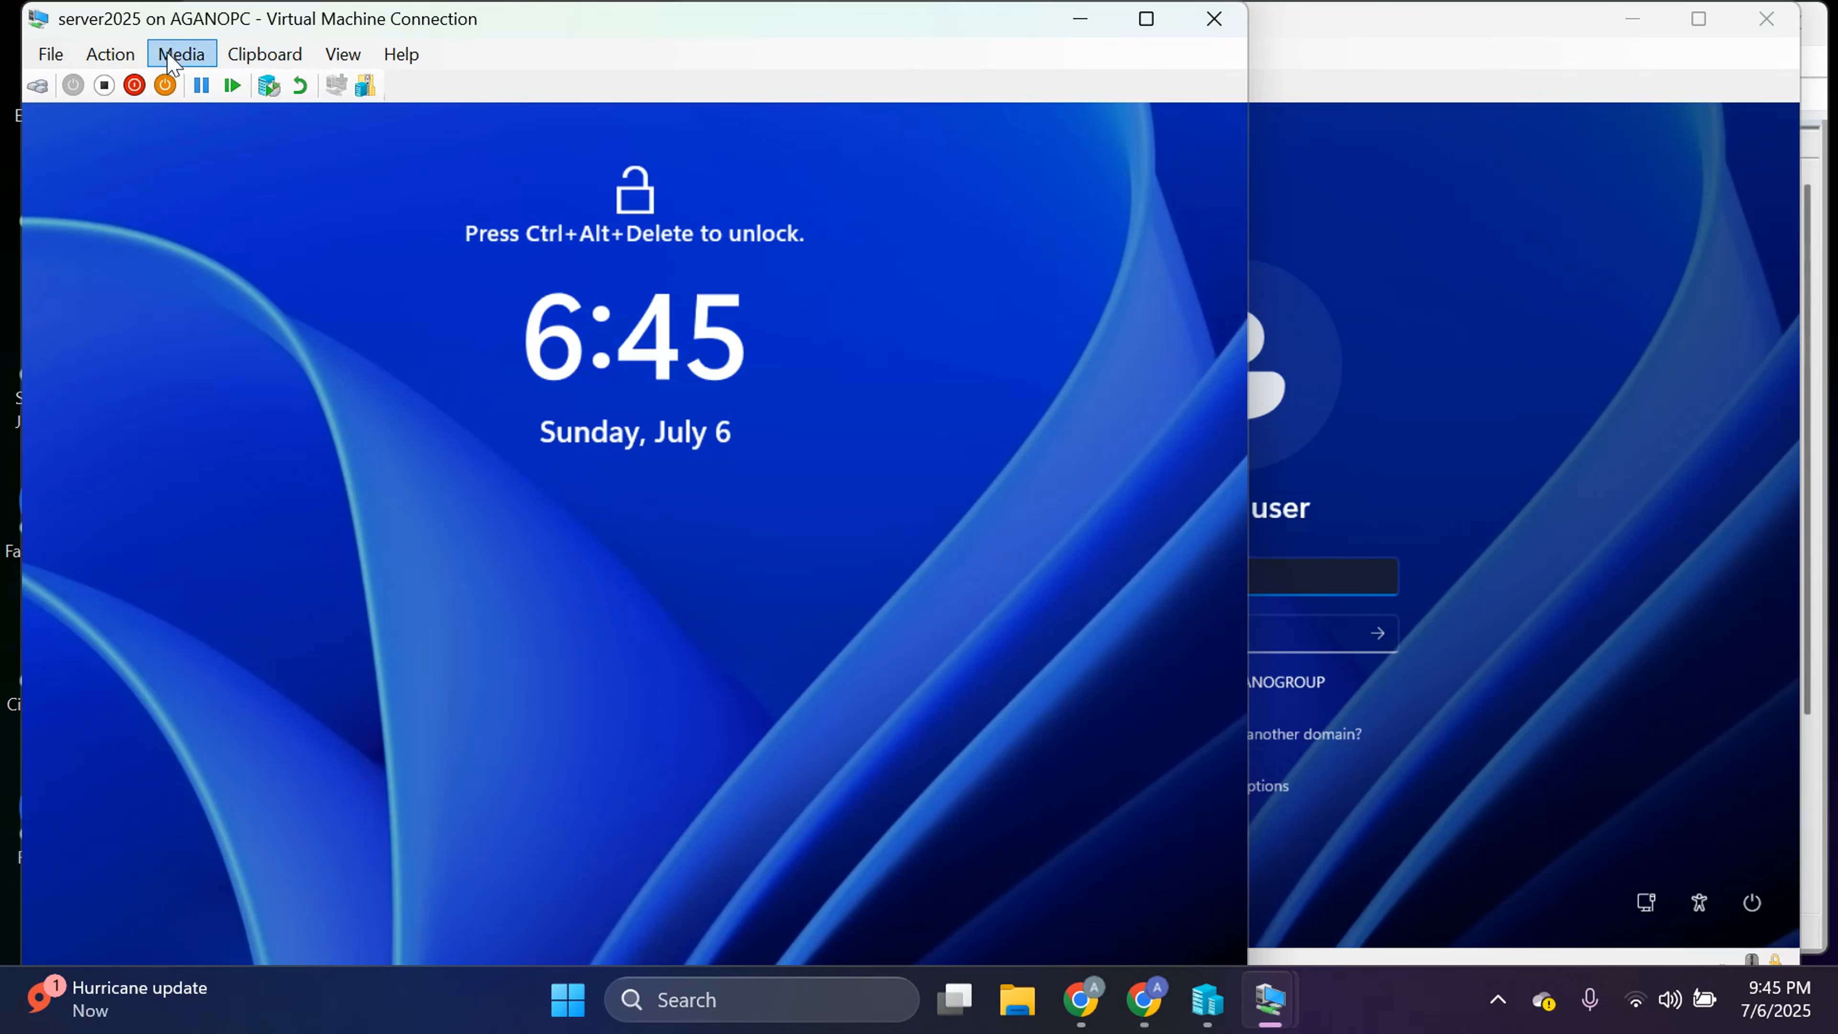
pyautogui.click(126, 59)
# Unlock the server with Ctrl+Alt+Delete and bring up Server Manager's Tools list.
pyautogui.click(134, 75)
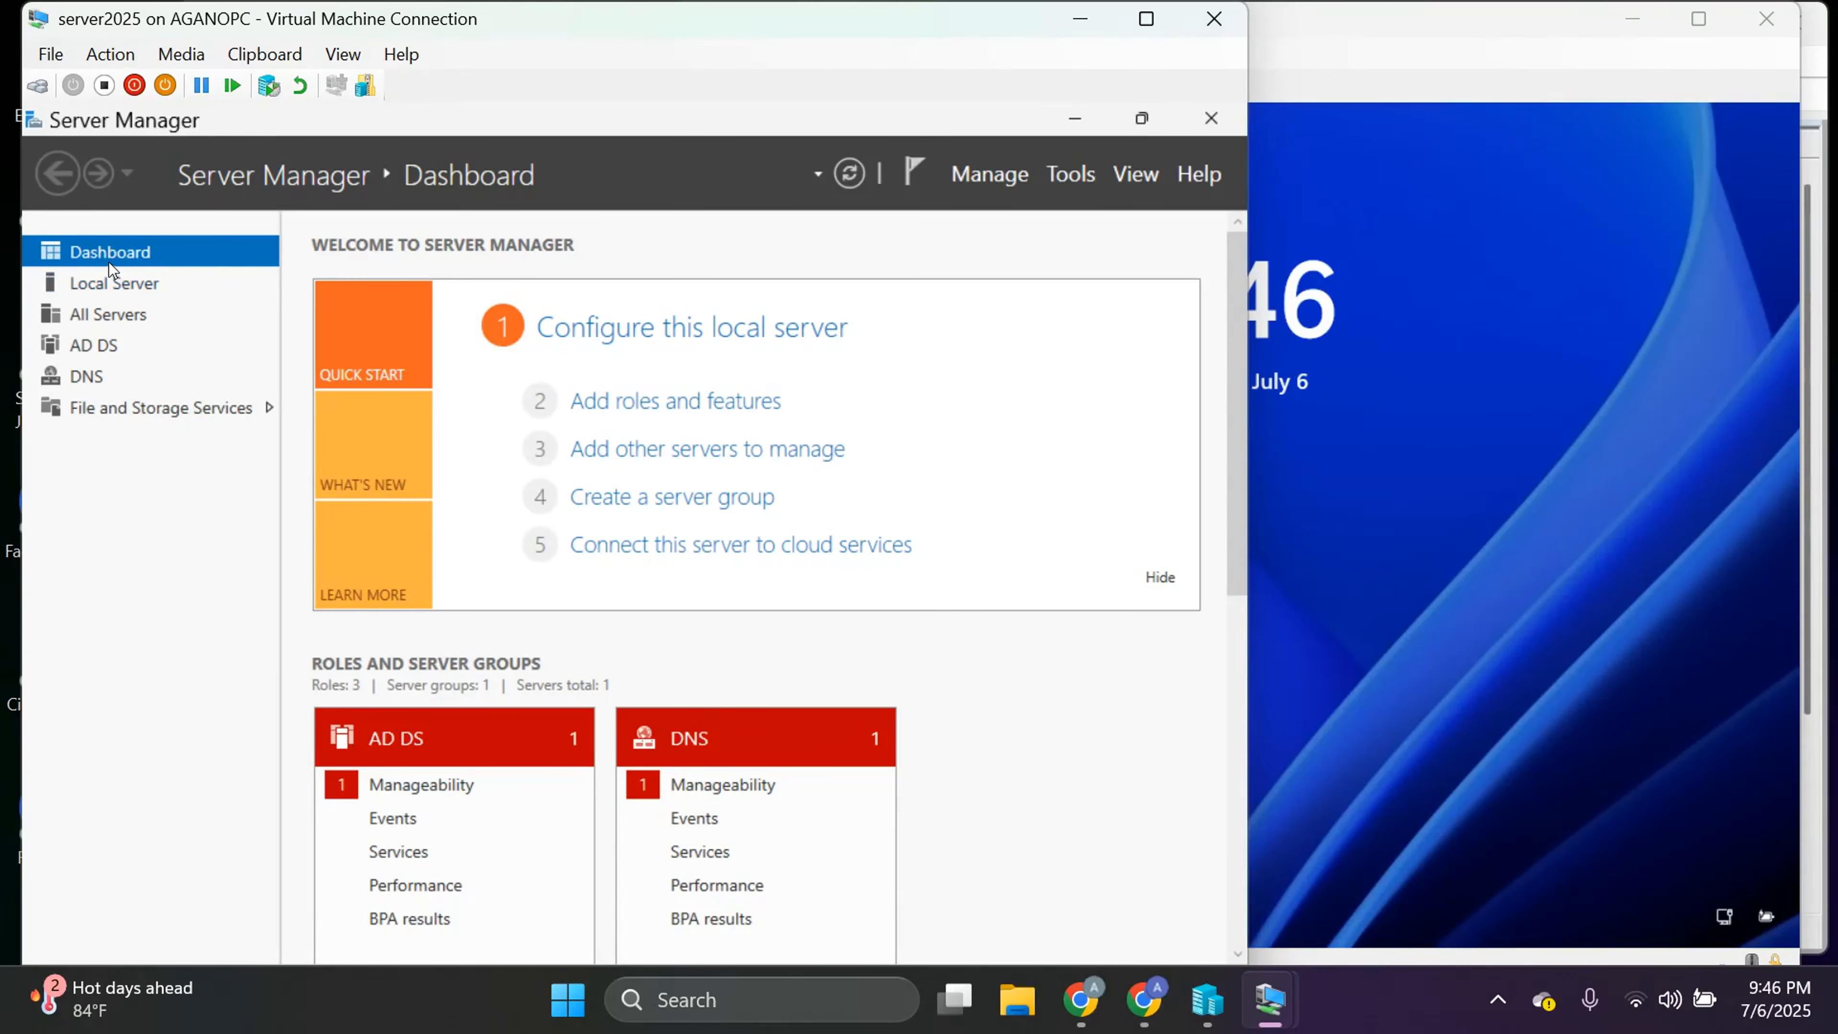
pyautogui.click(1076, 182)
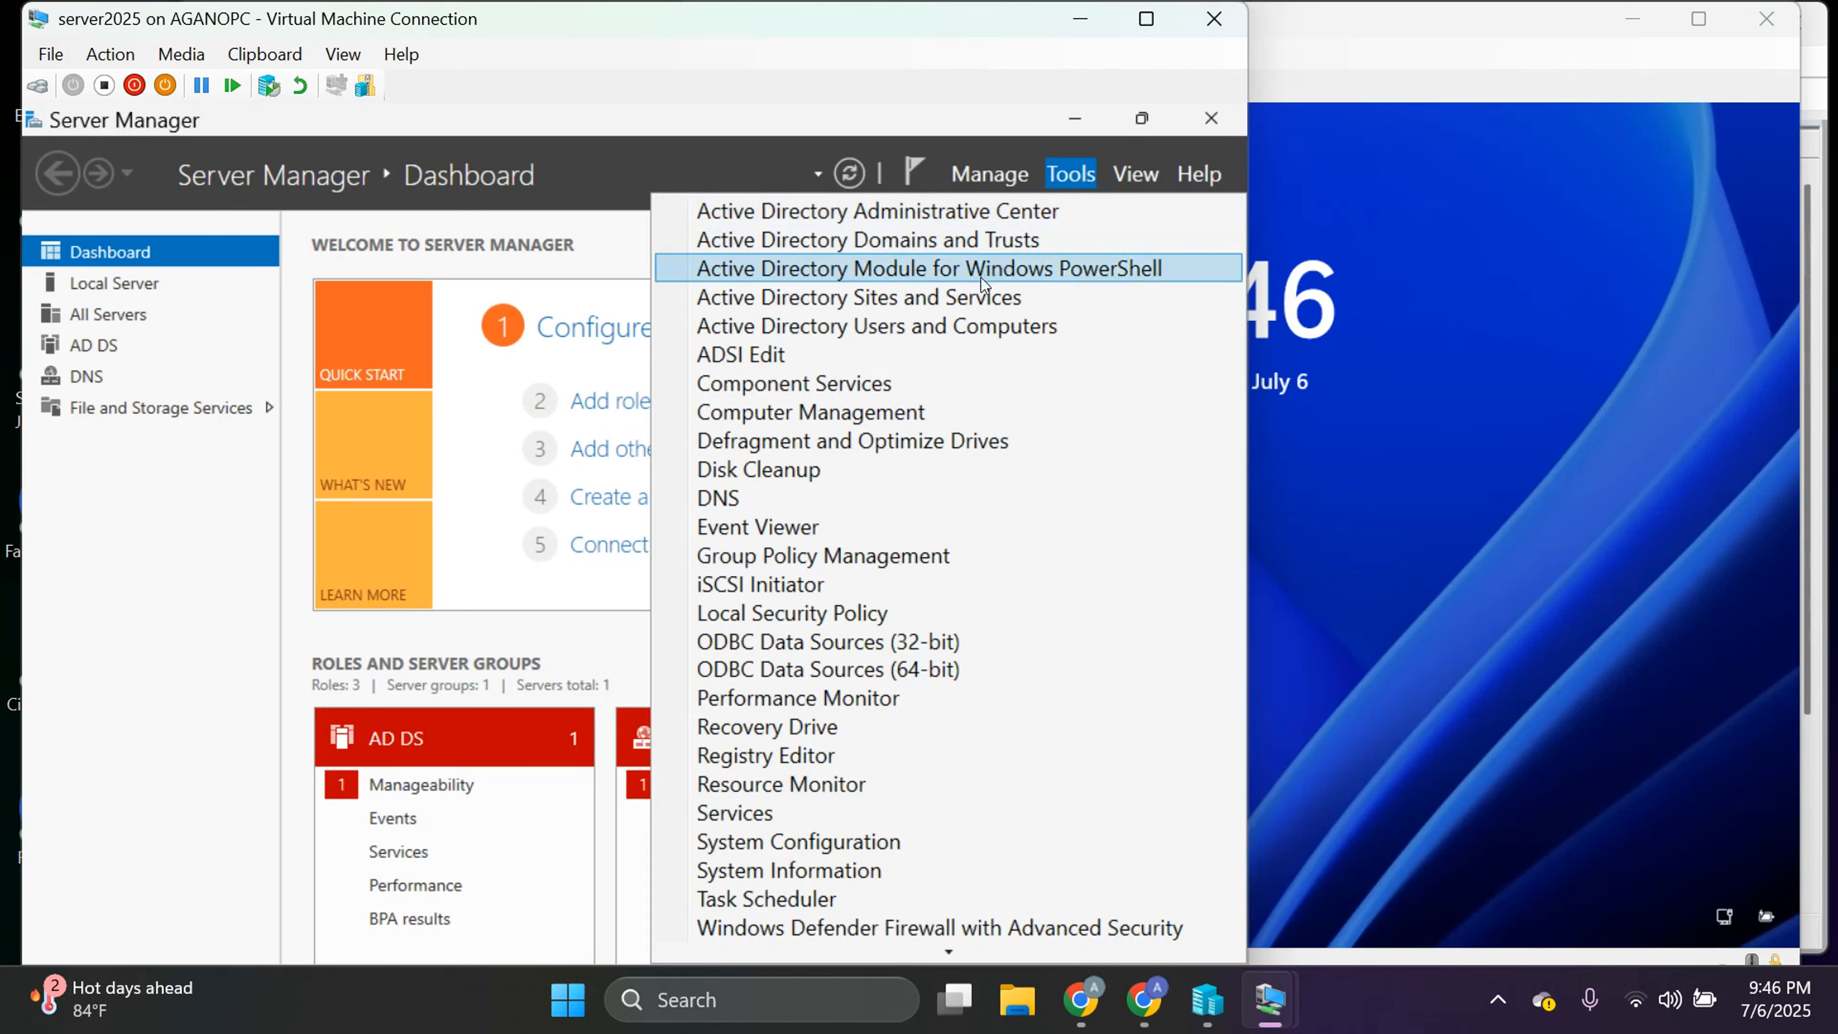
# Launch Active Directory Users and Computers and view the empty MY HR unit in Aganogroup.local.
pyautogui.click(1000, 324)
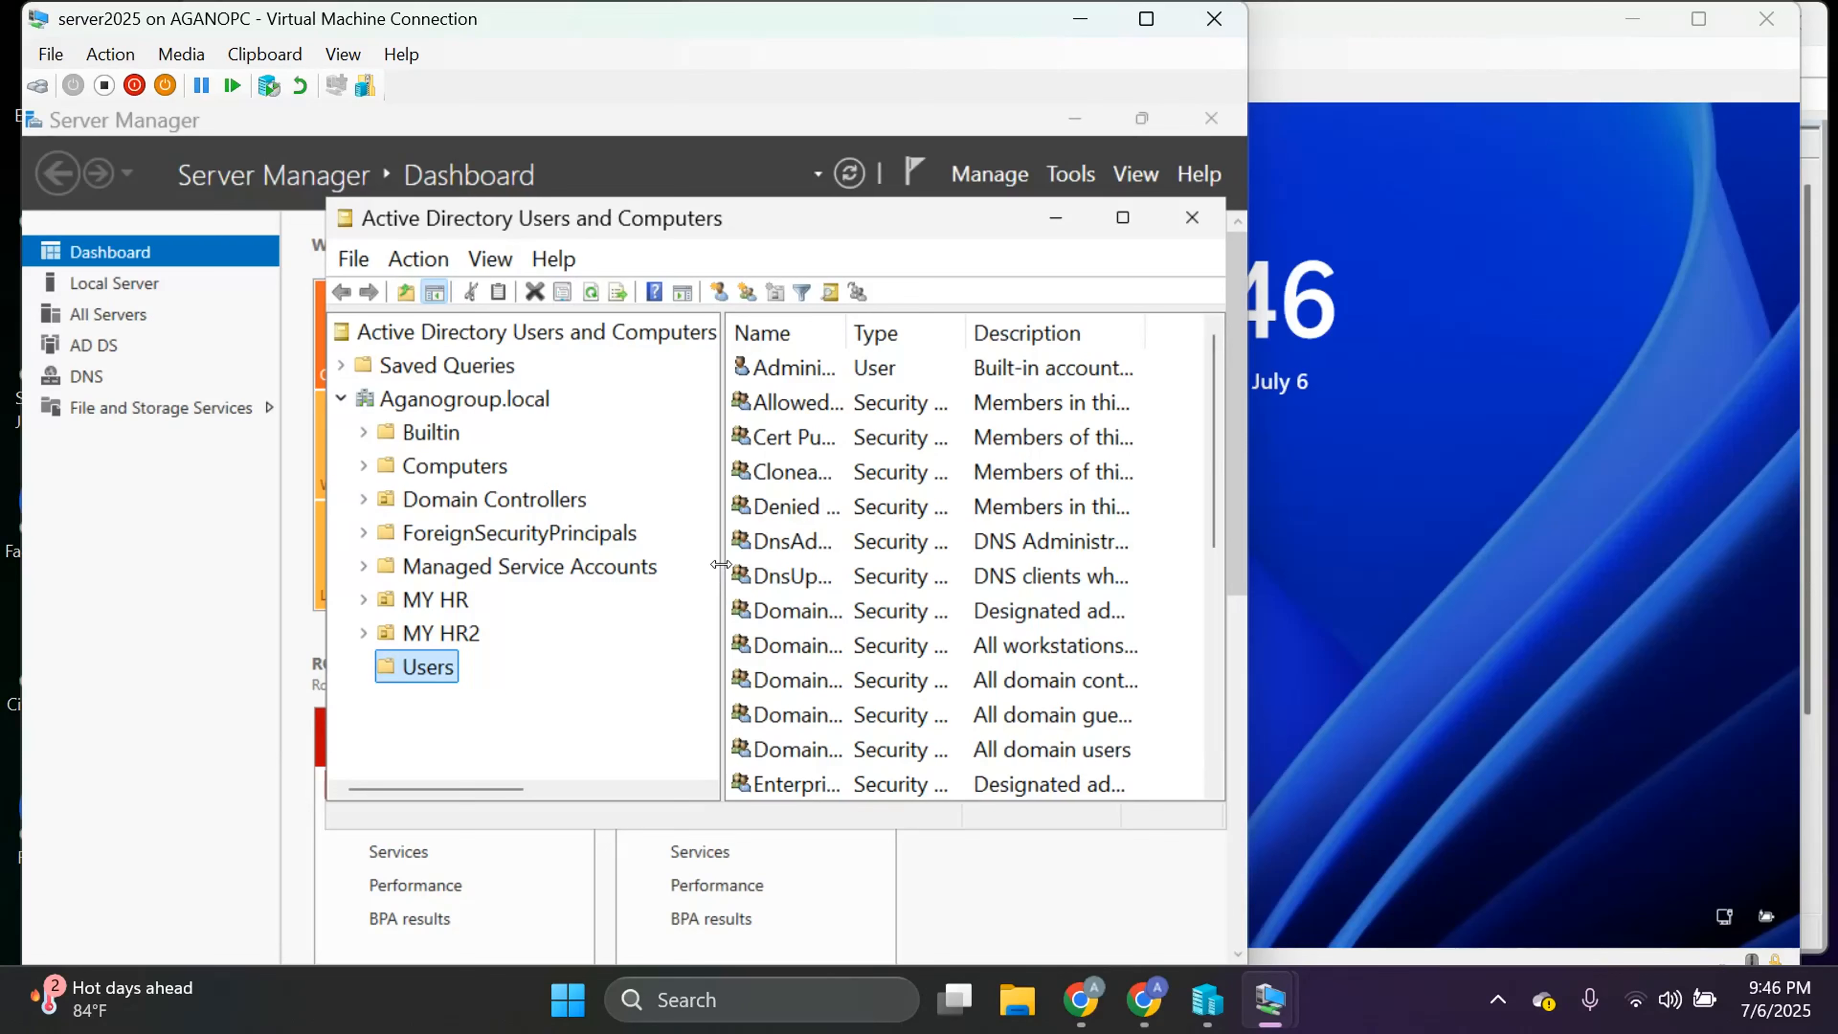
pyautogui.moveTo(721, 564); pyautogui.dragTo(803, 564)
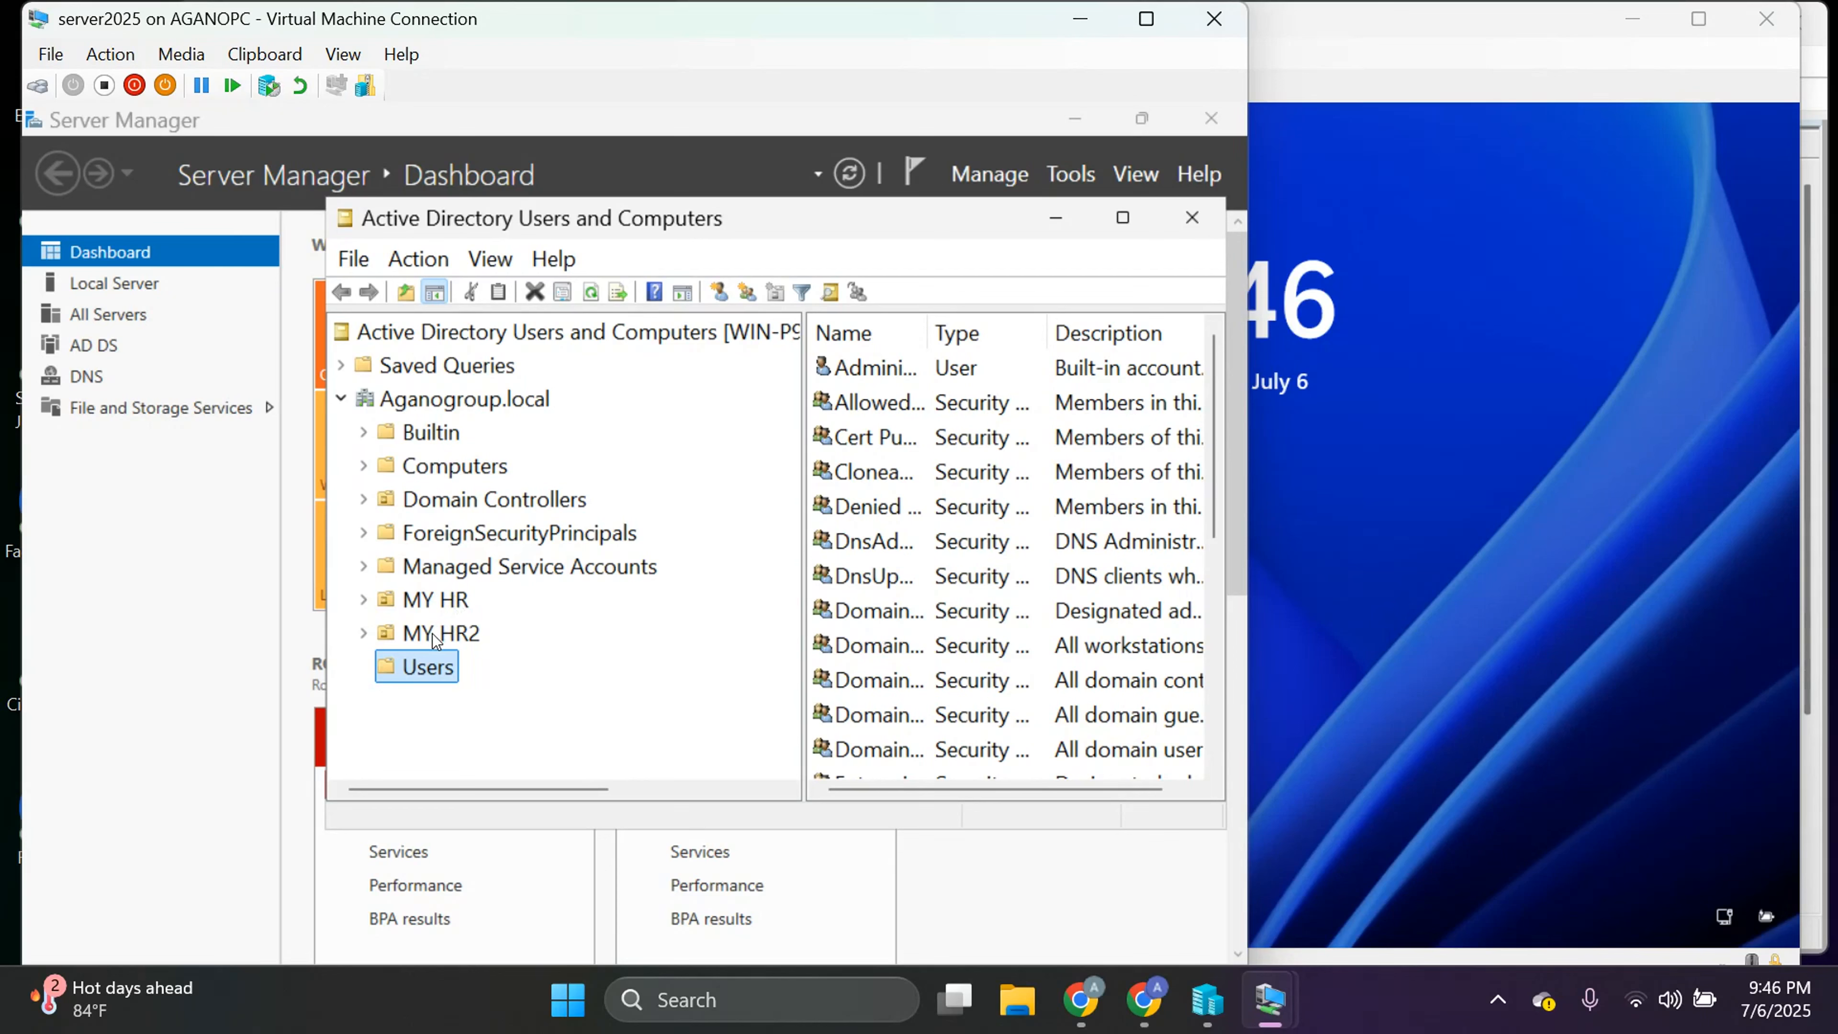
pyautogui.click(416, 602)
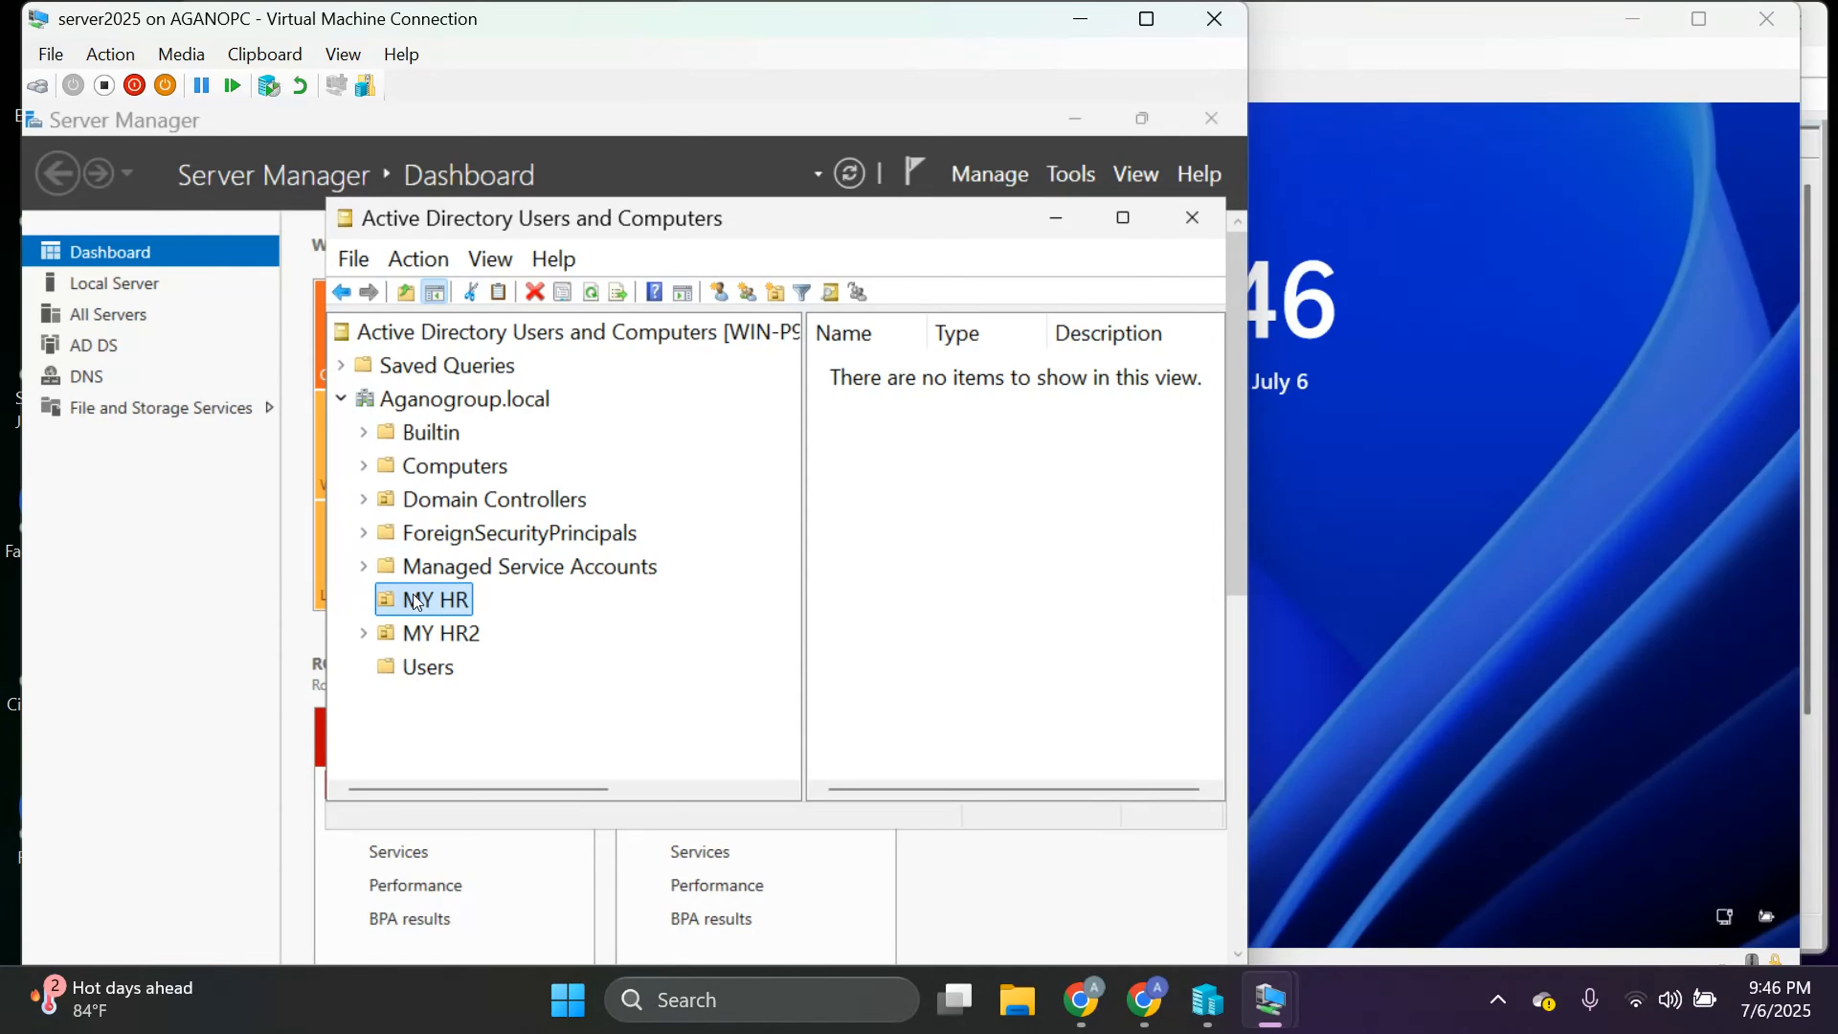
pyautogui.click(444, 669)
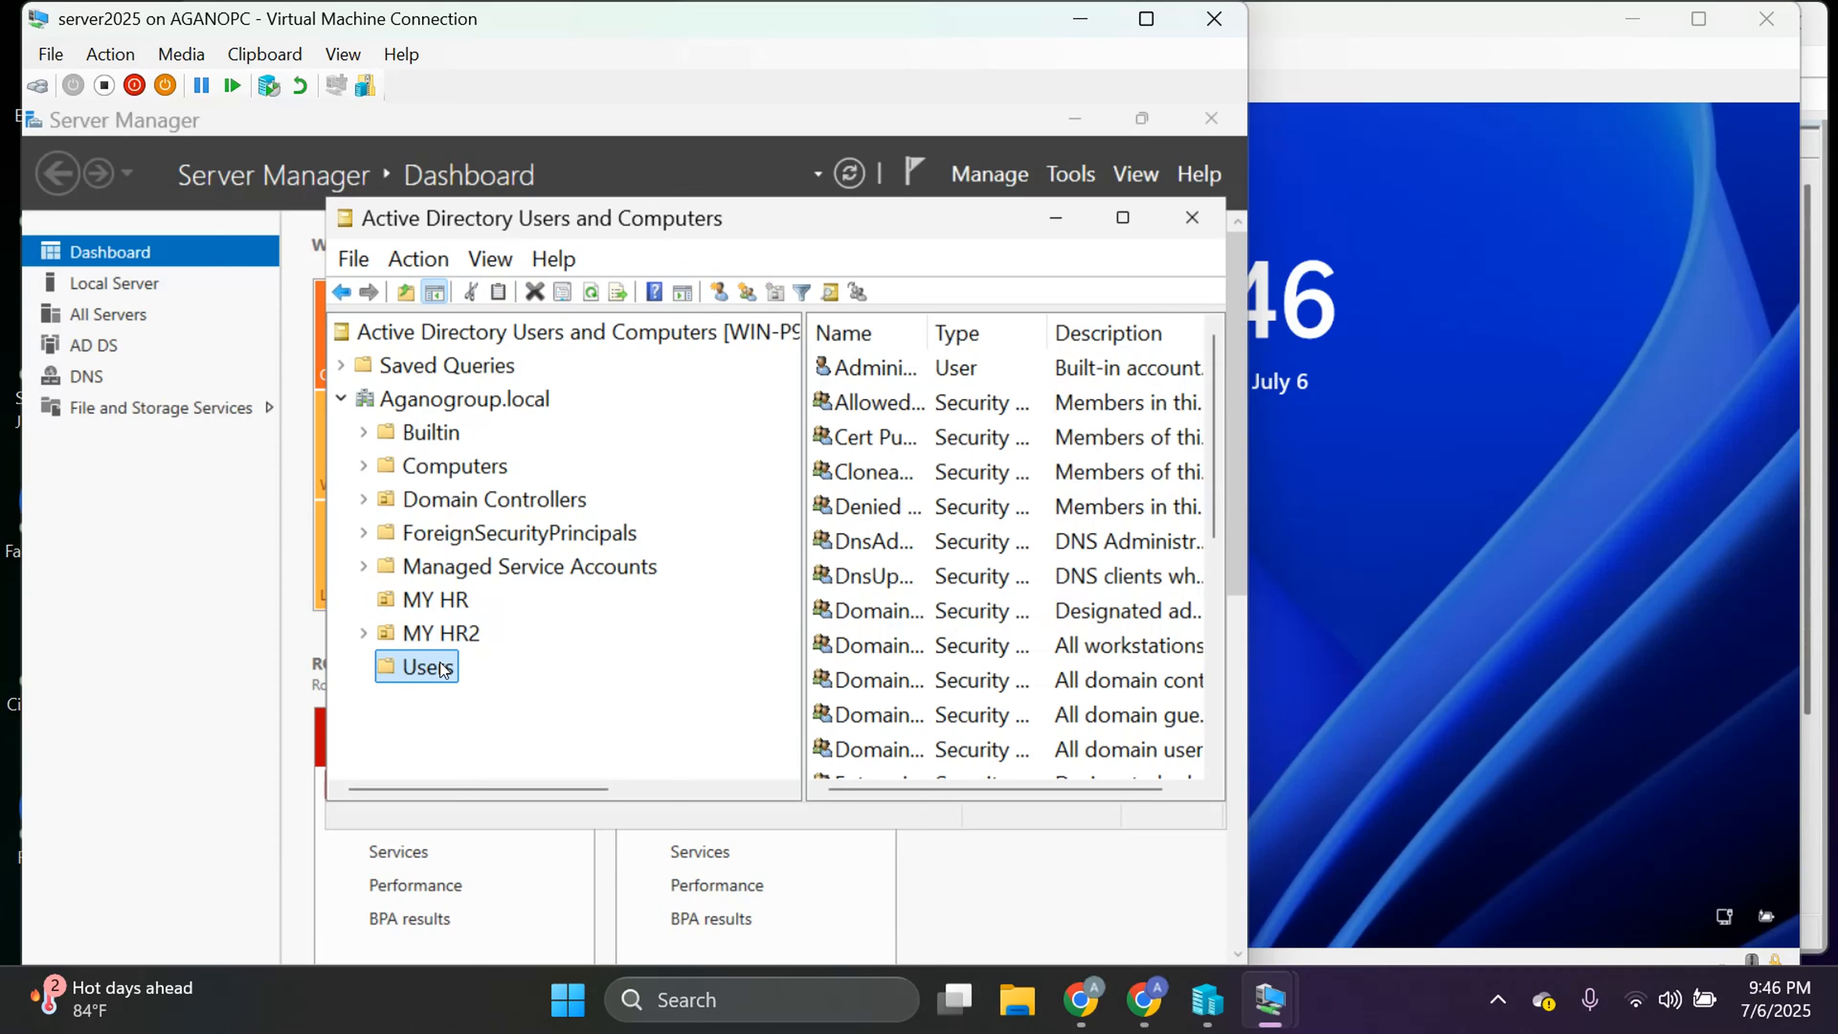
pyautogui.click(442, 601)
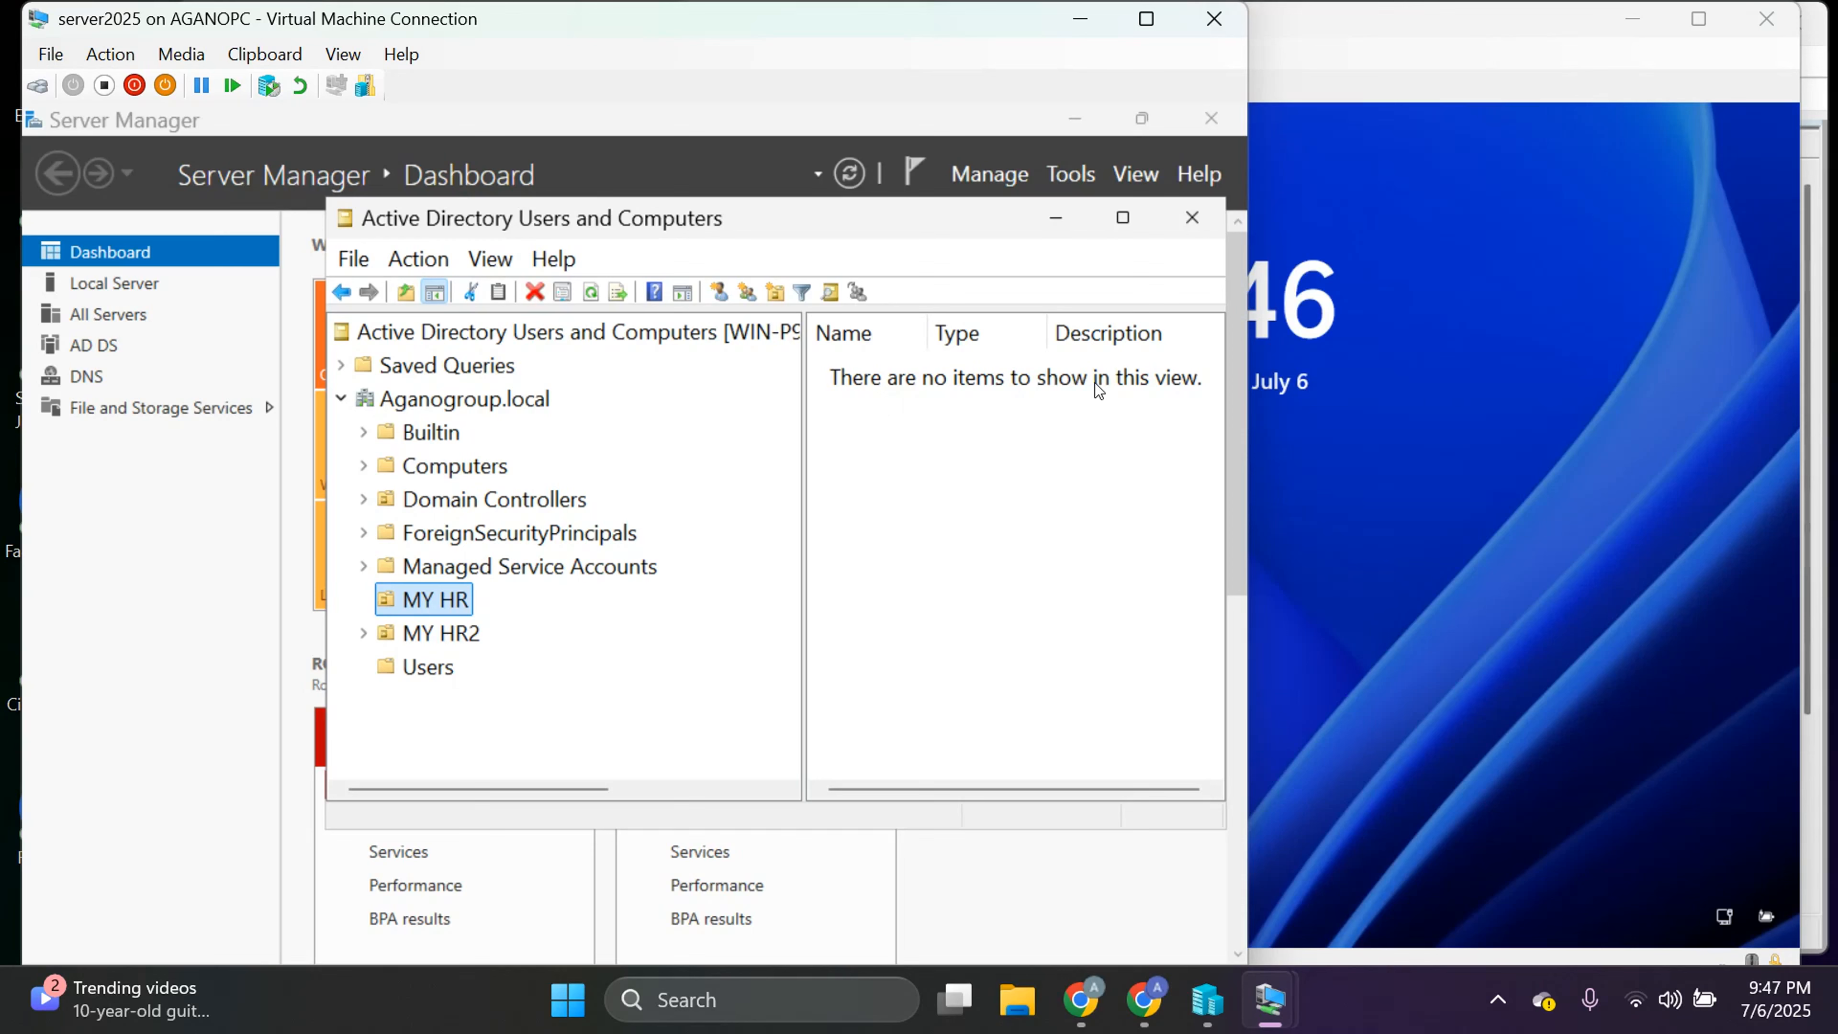
# Start a new User object in the MY HR unit from its New menu.
pyautogui.rightClick(457, 600)
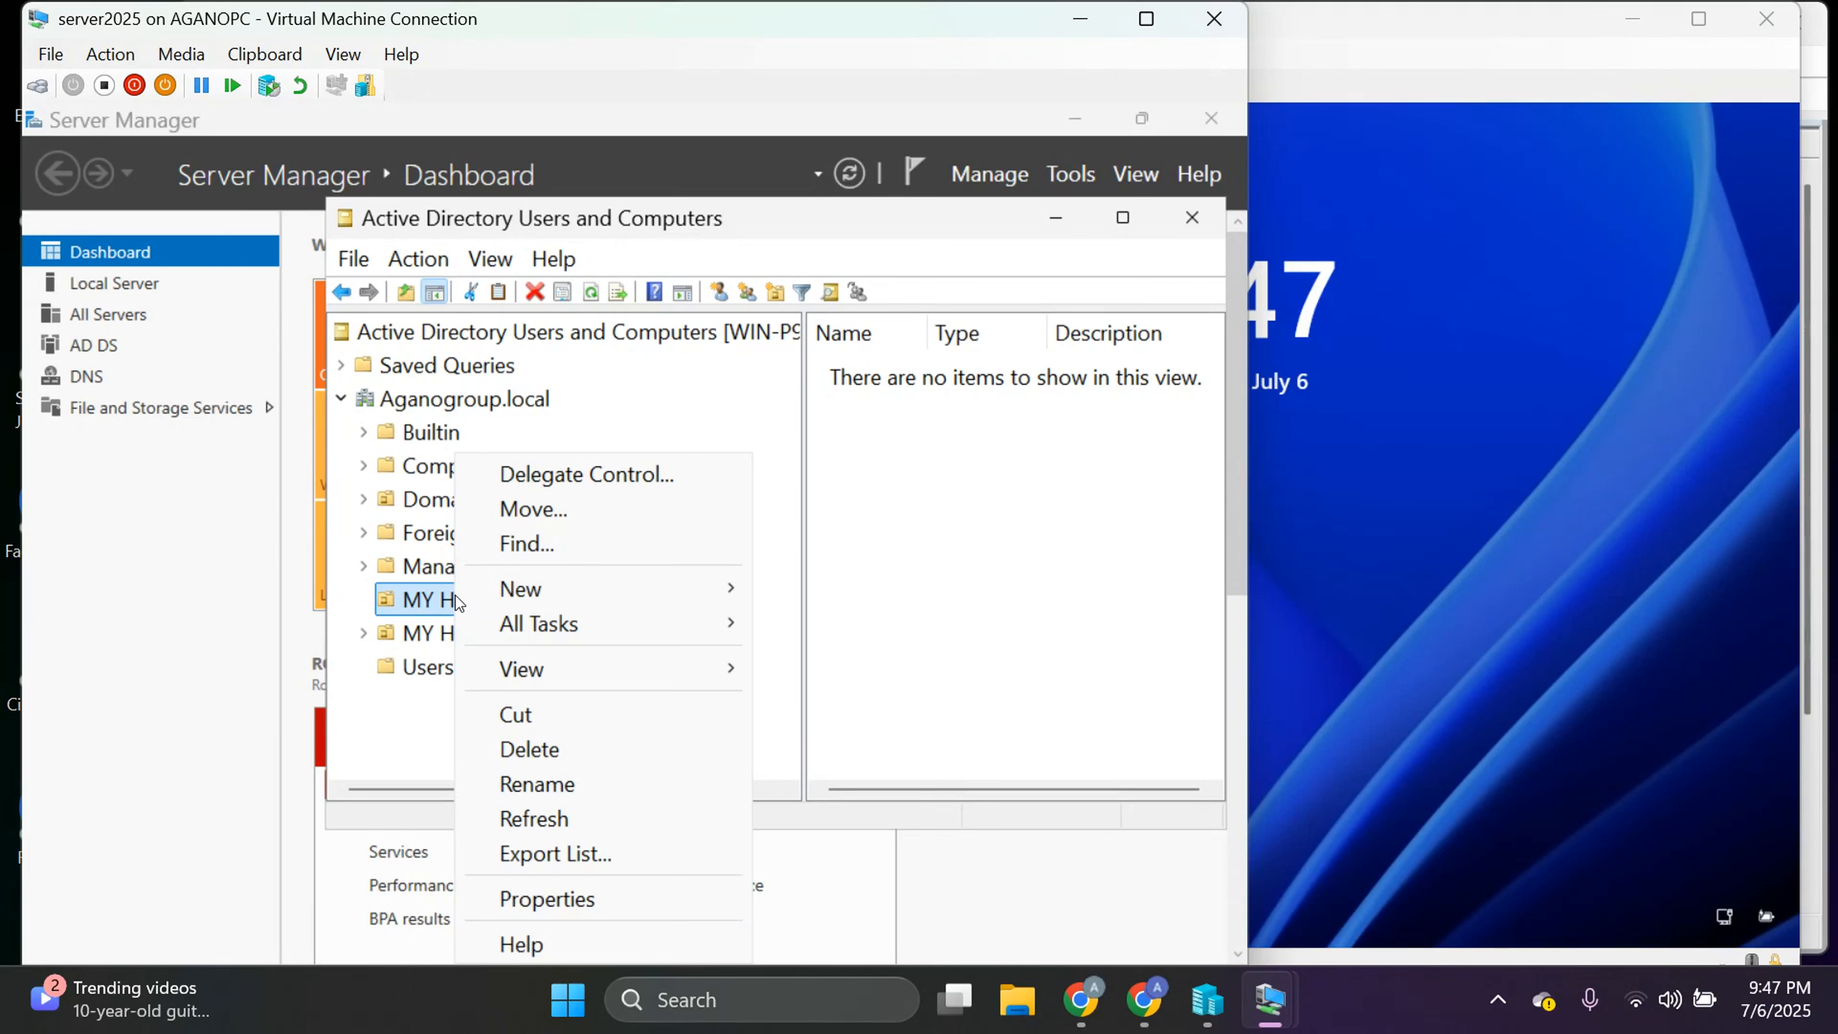
pyautogui.click(439, 604)
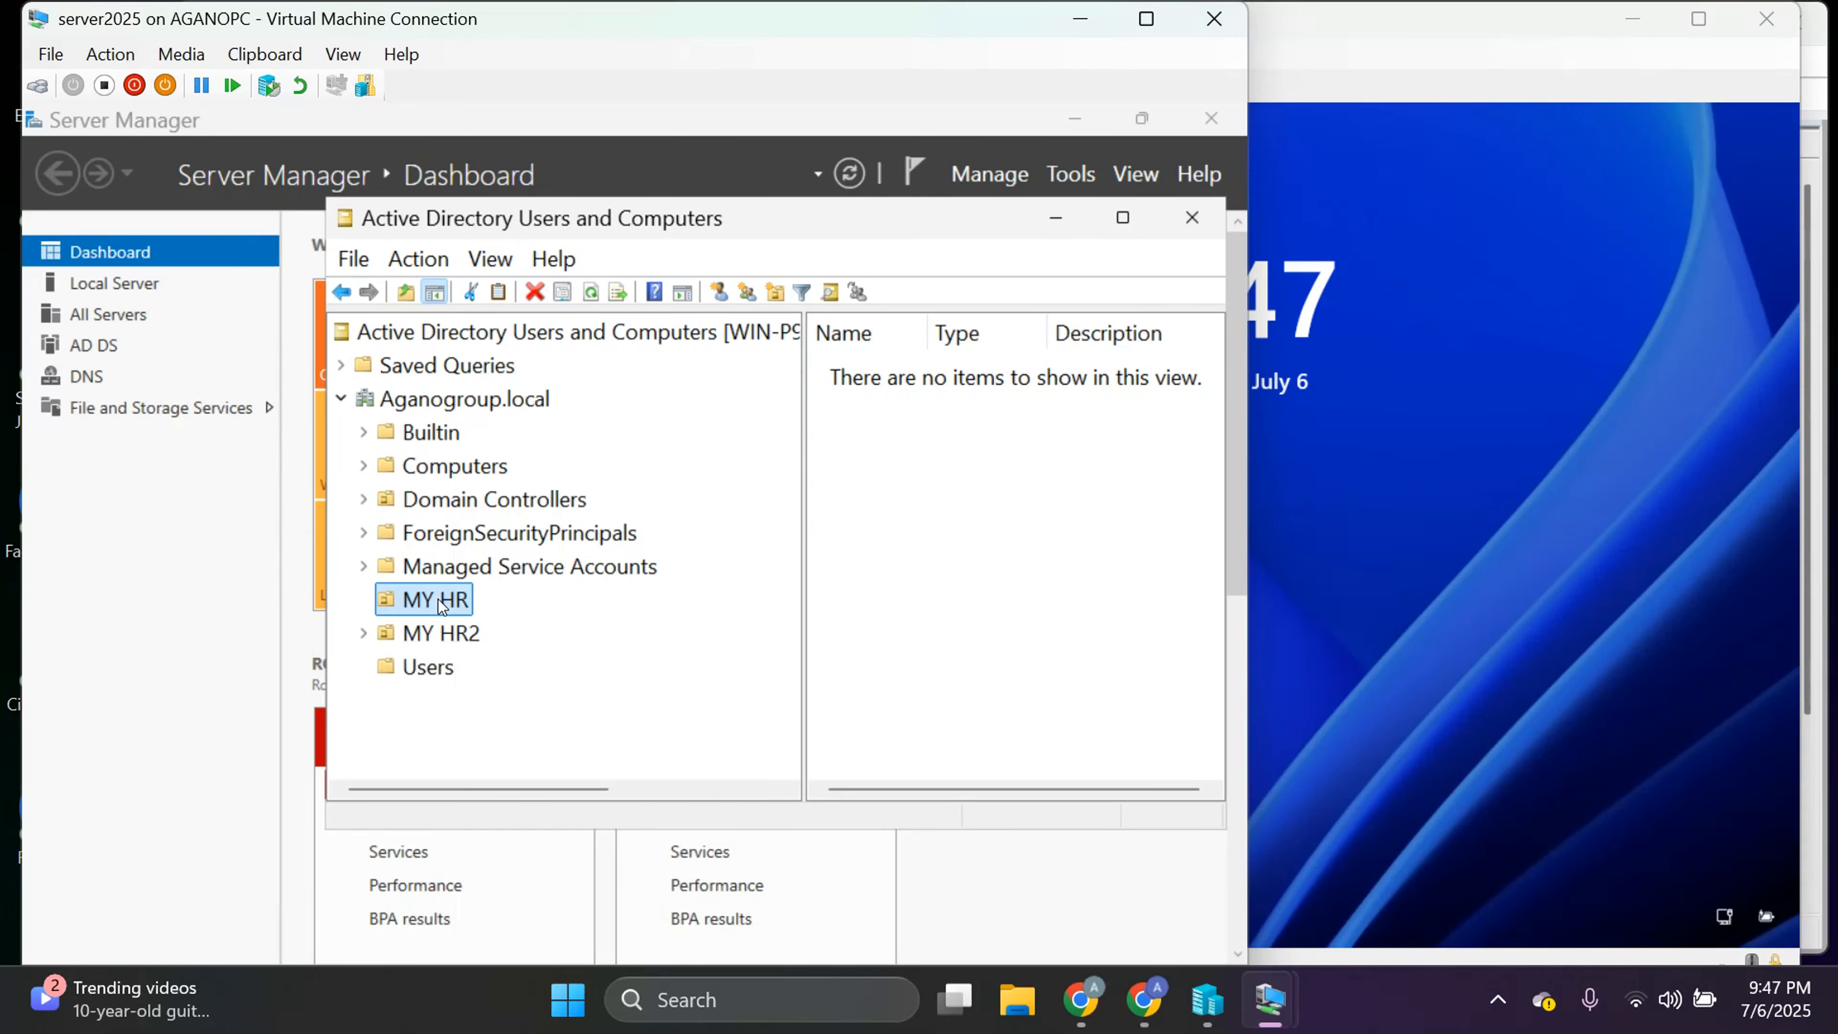
pyautogui.click(536, 595)
pyautogui.rightClick(434, 605)
pyautogui.moveTo(477, 601)
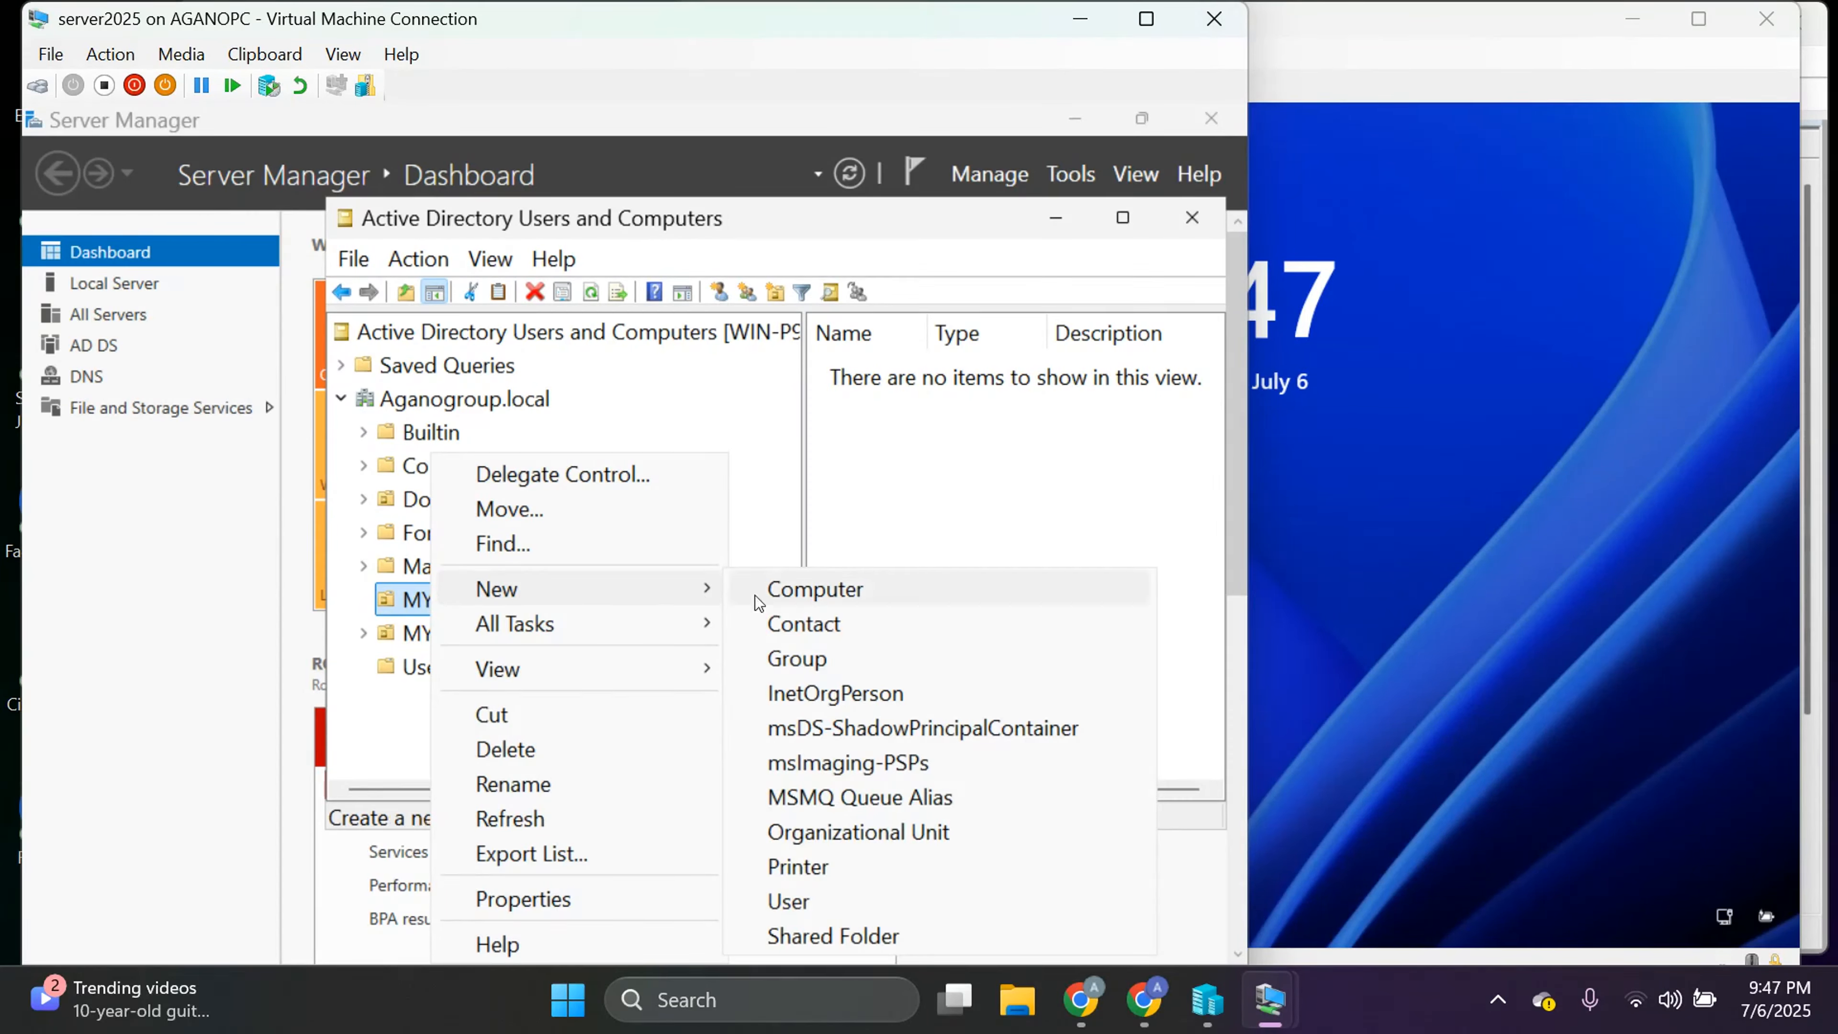
pyautogui.click(839, 898)
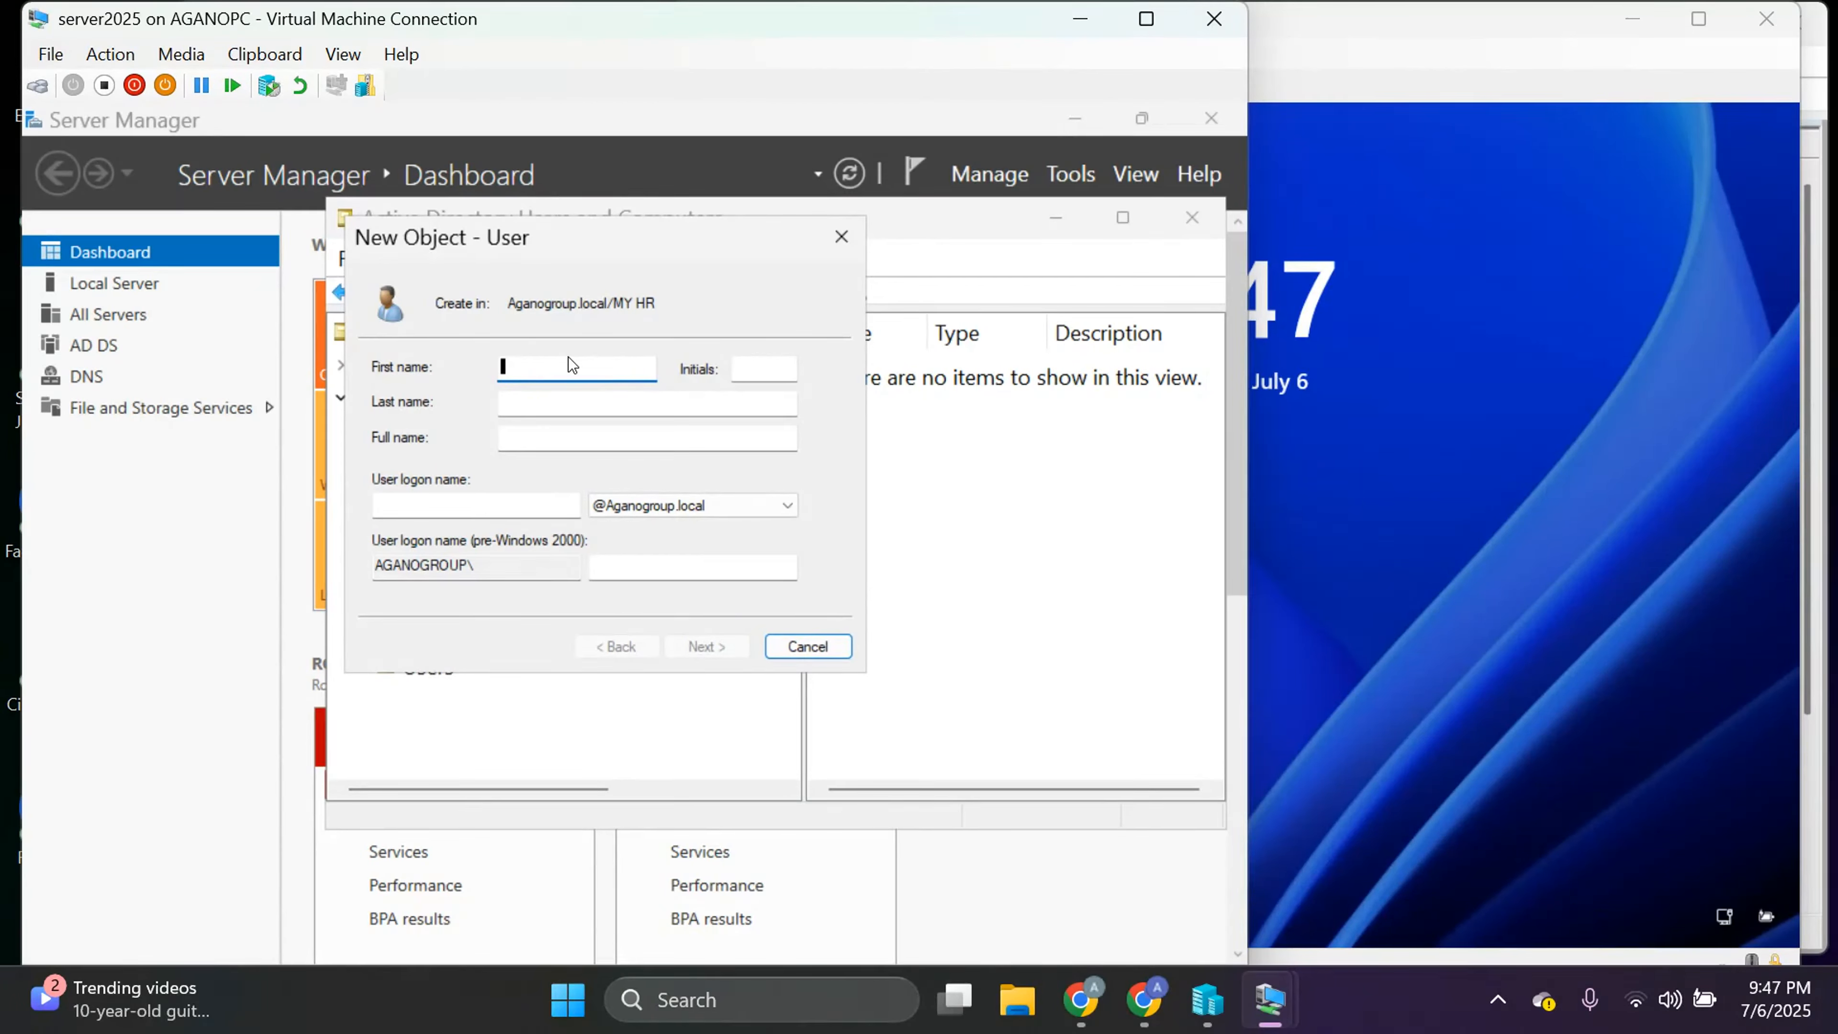
# Enter the new user's first name, last name and matching logon name.
pyautogui.click(496, 505)
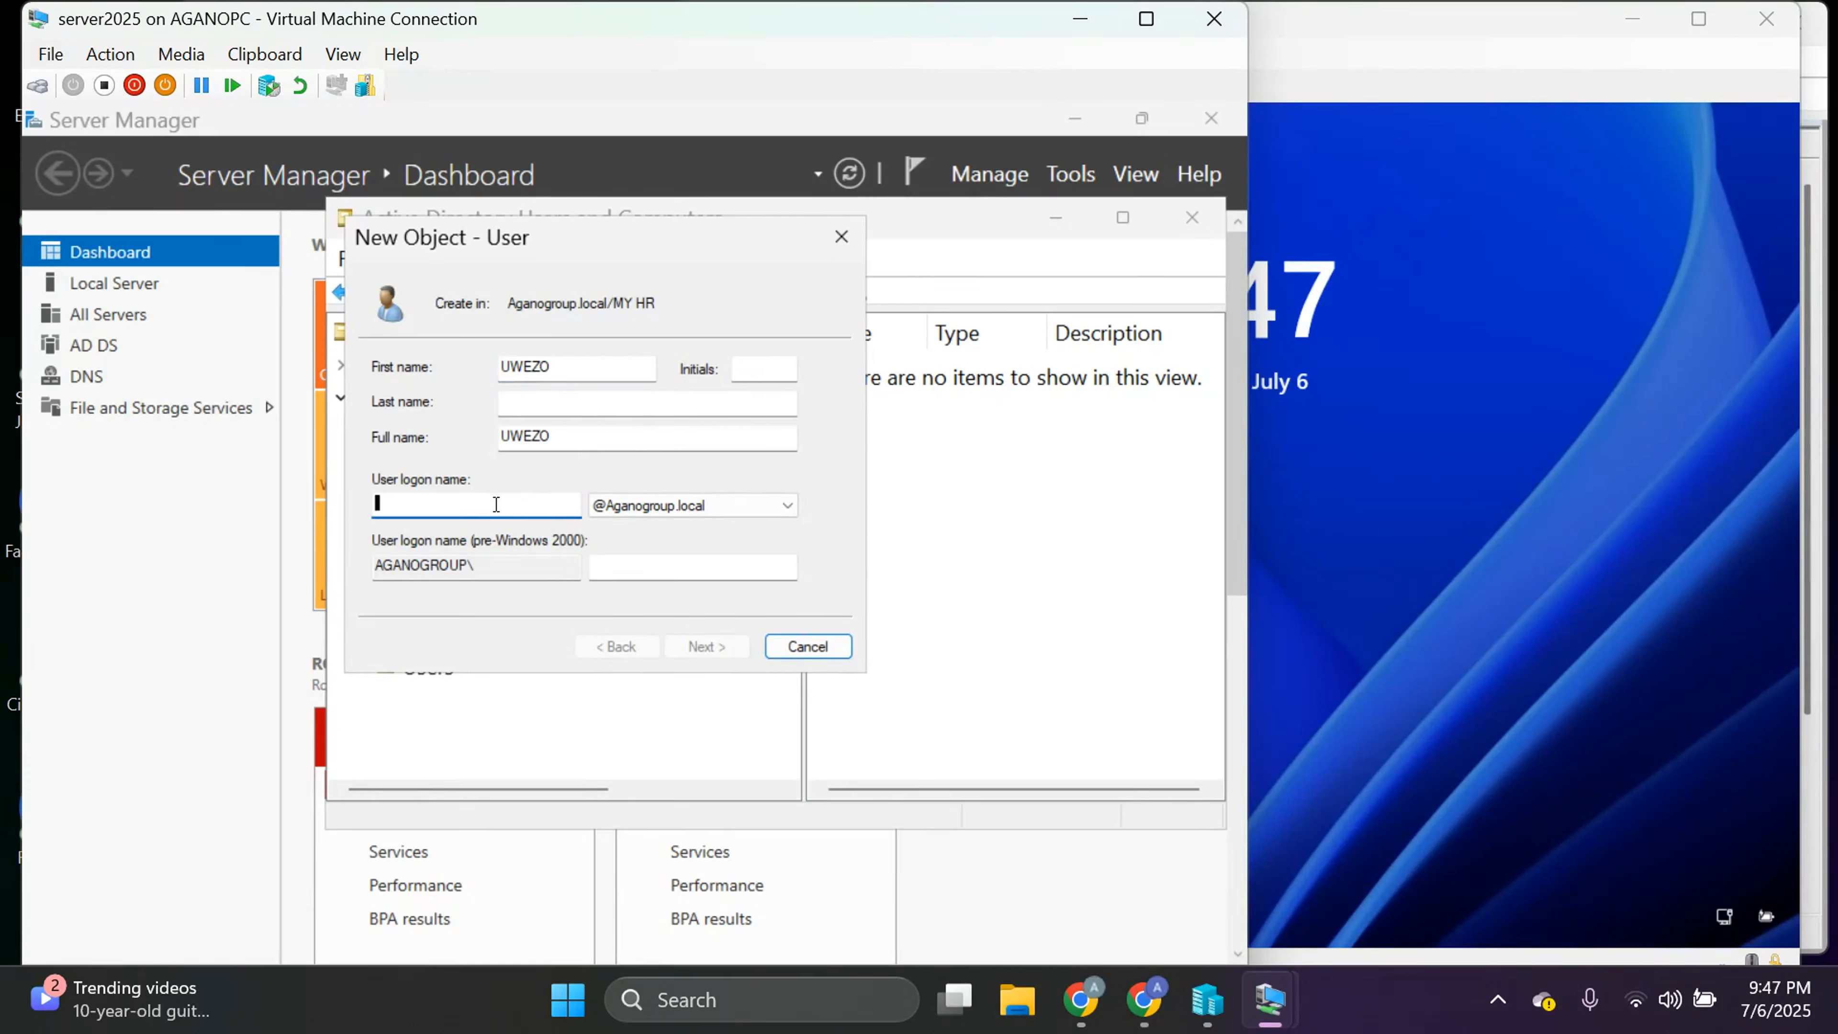
pyautogui.click(533, 404)
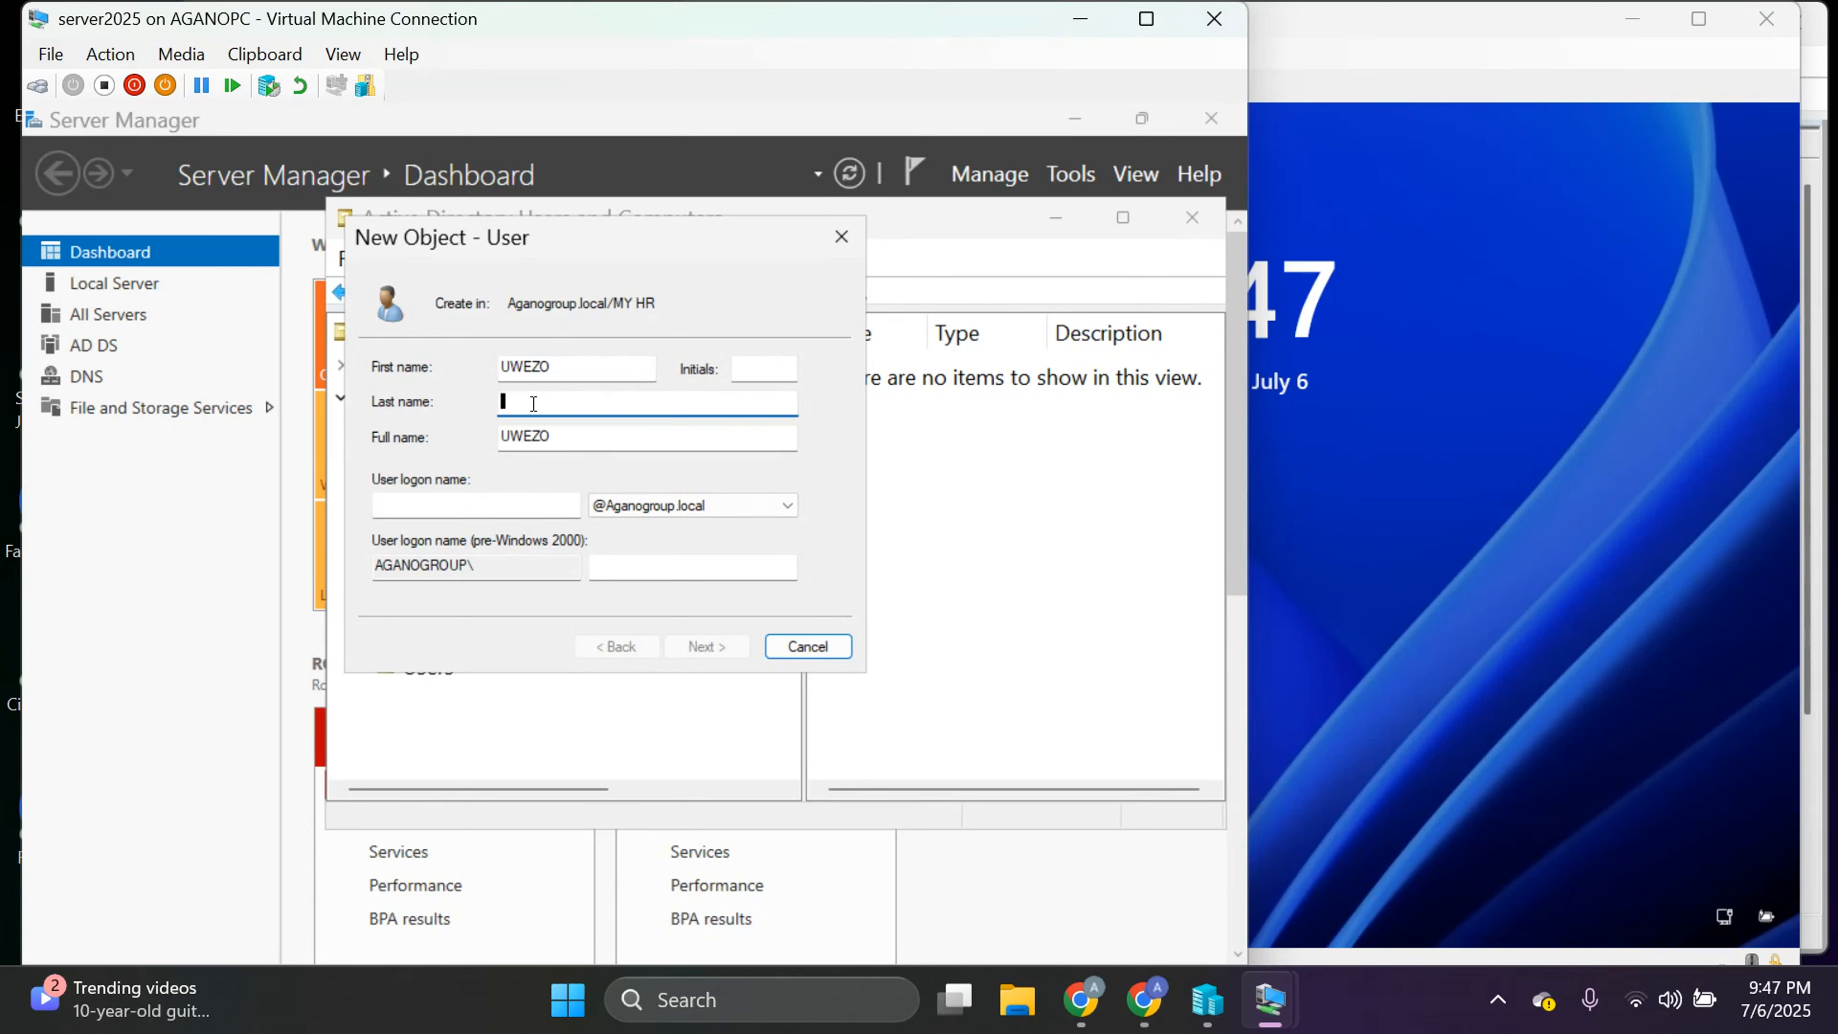
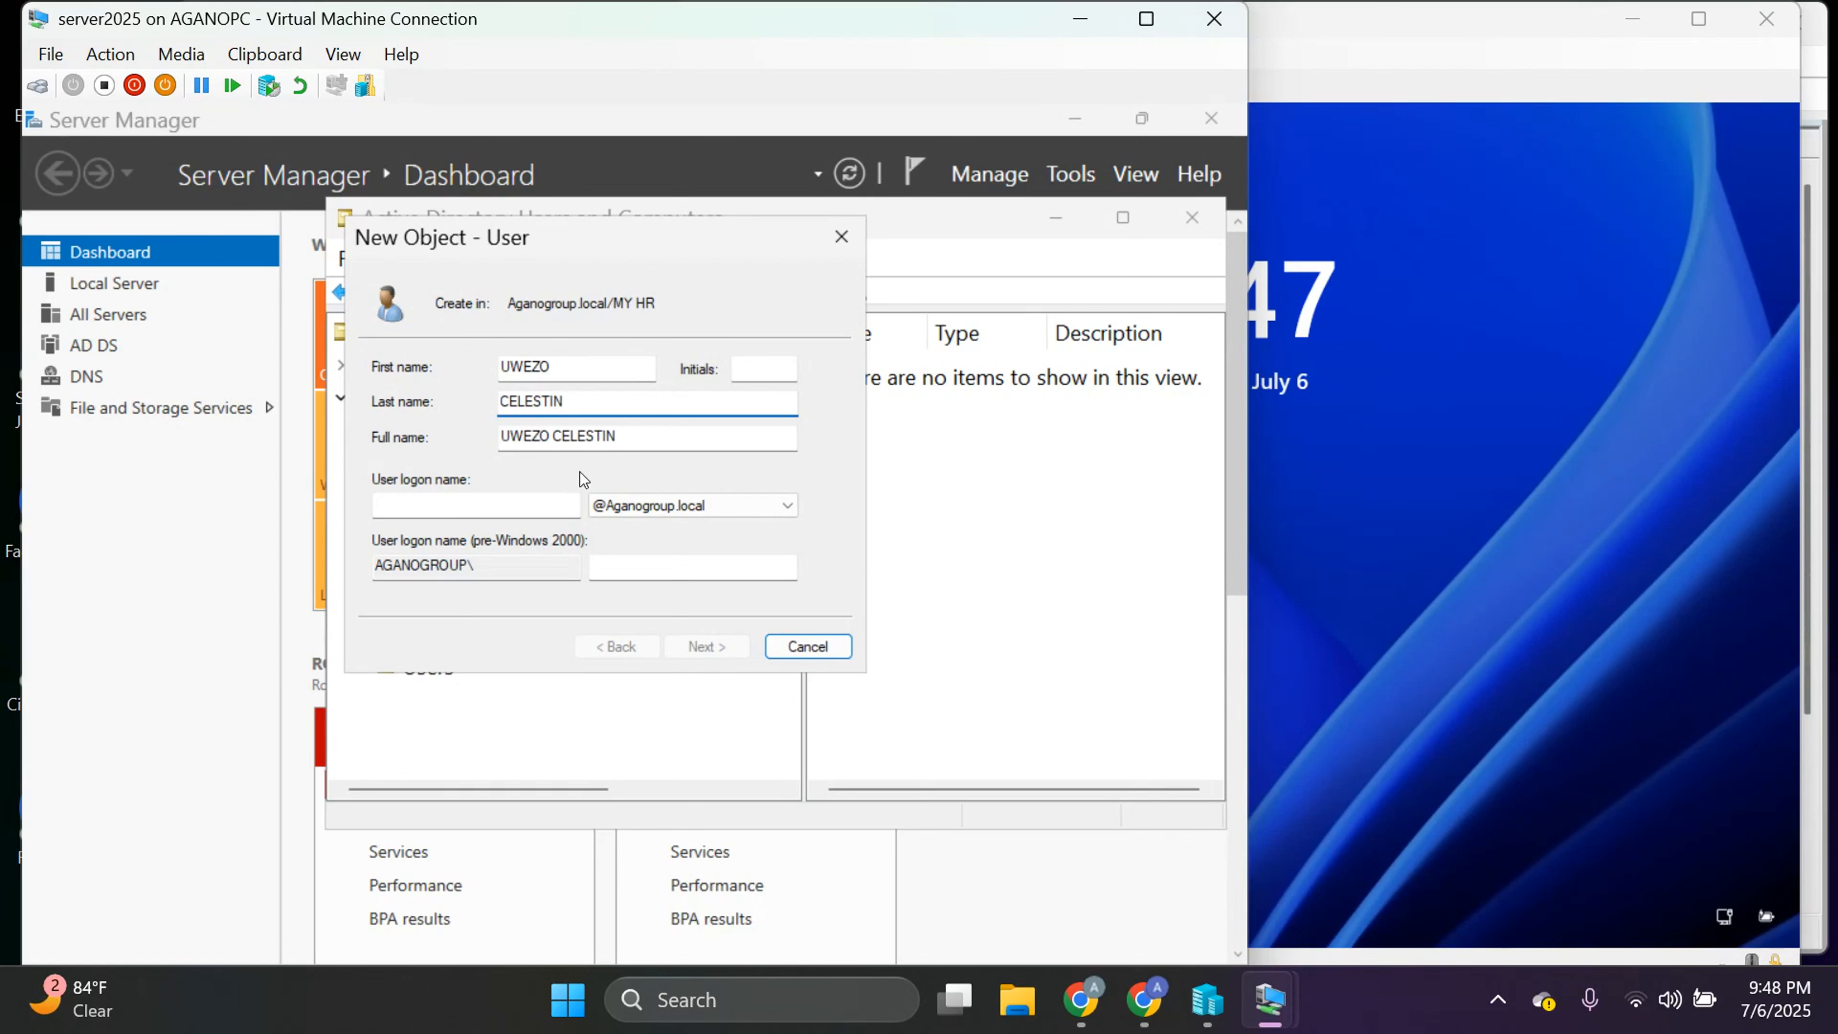
pyautogui.click(443, 514)
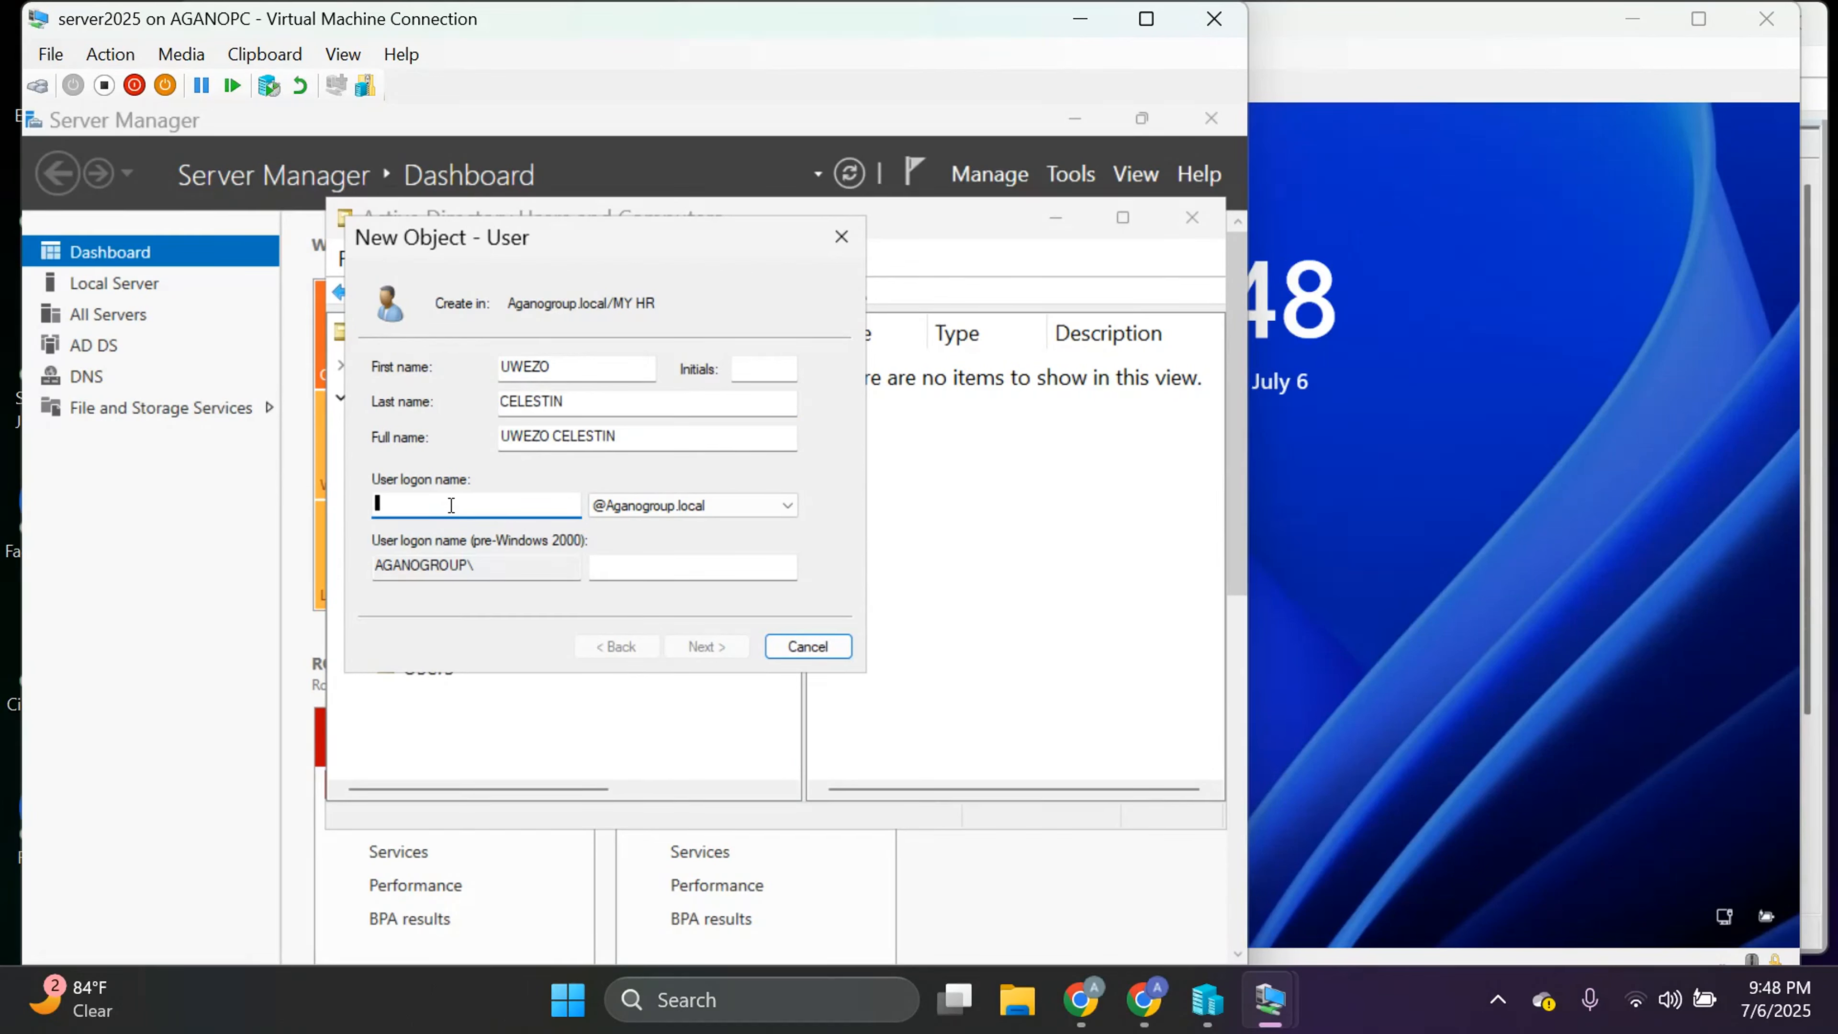
pyautogui.write('UWE')
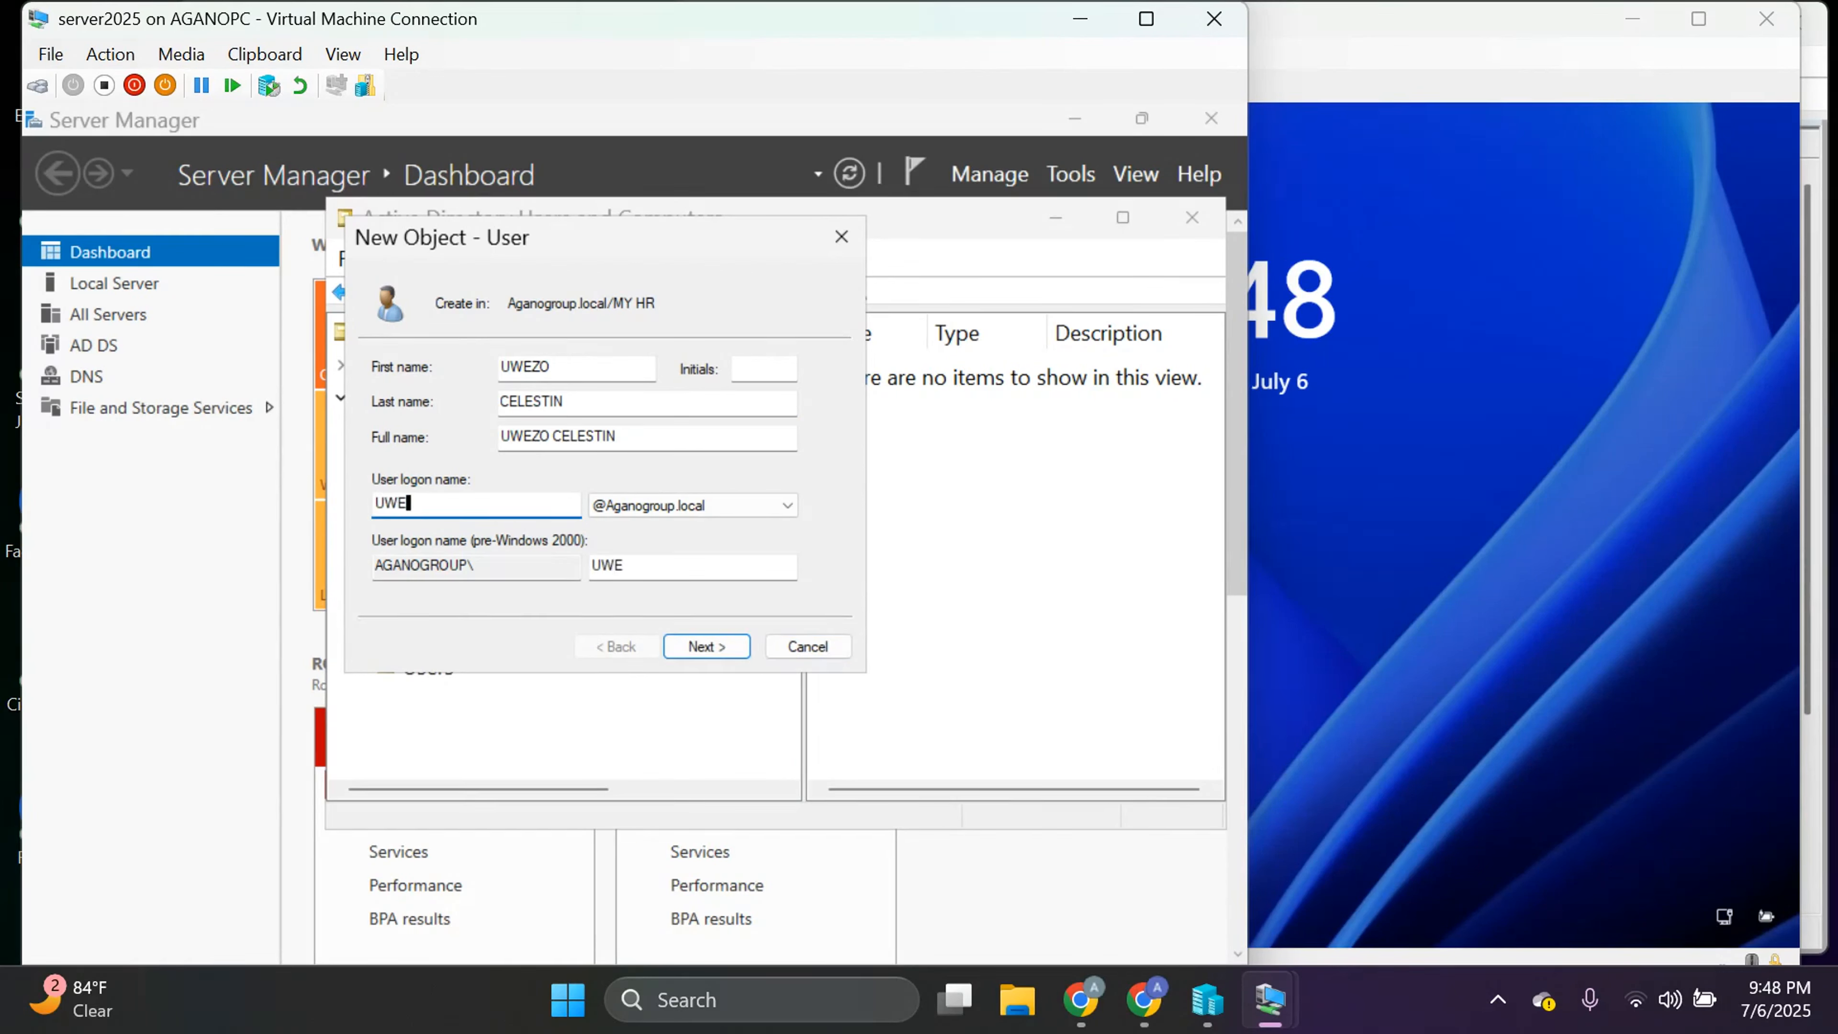
pyautogui.write('ZO')
# Clear 'must change password at next logon' and tick 'User cannot change password'.
pyautogui.click(700, 647)
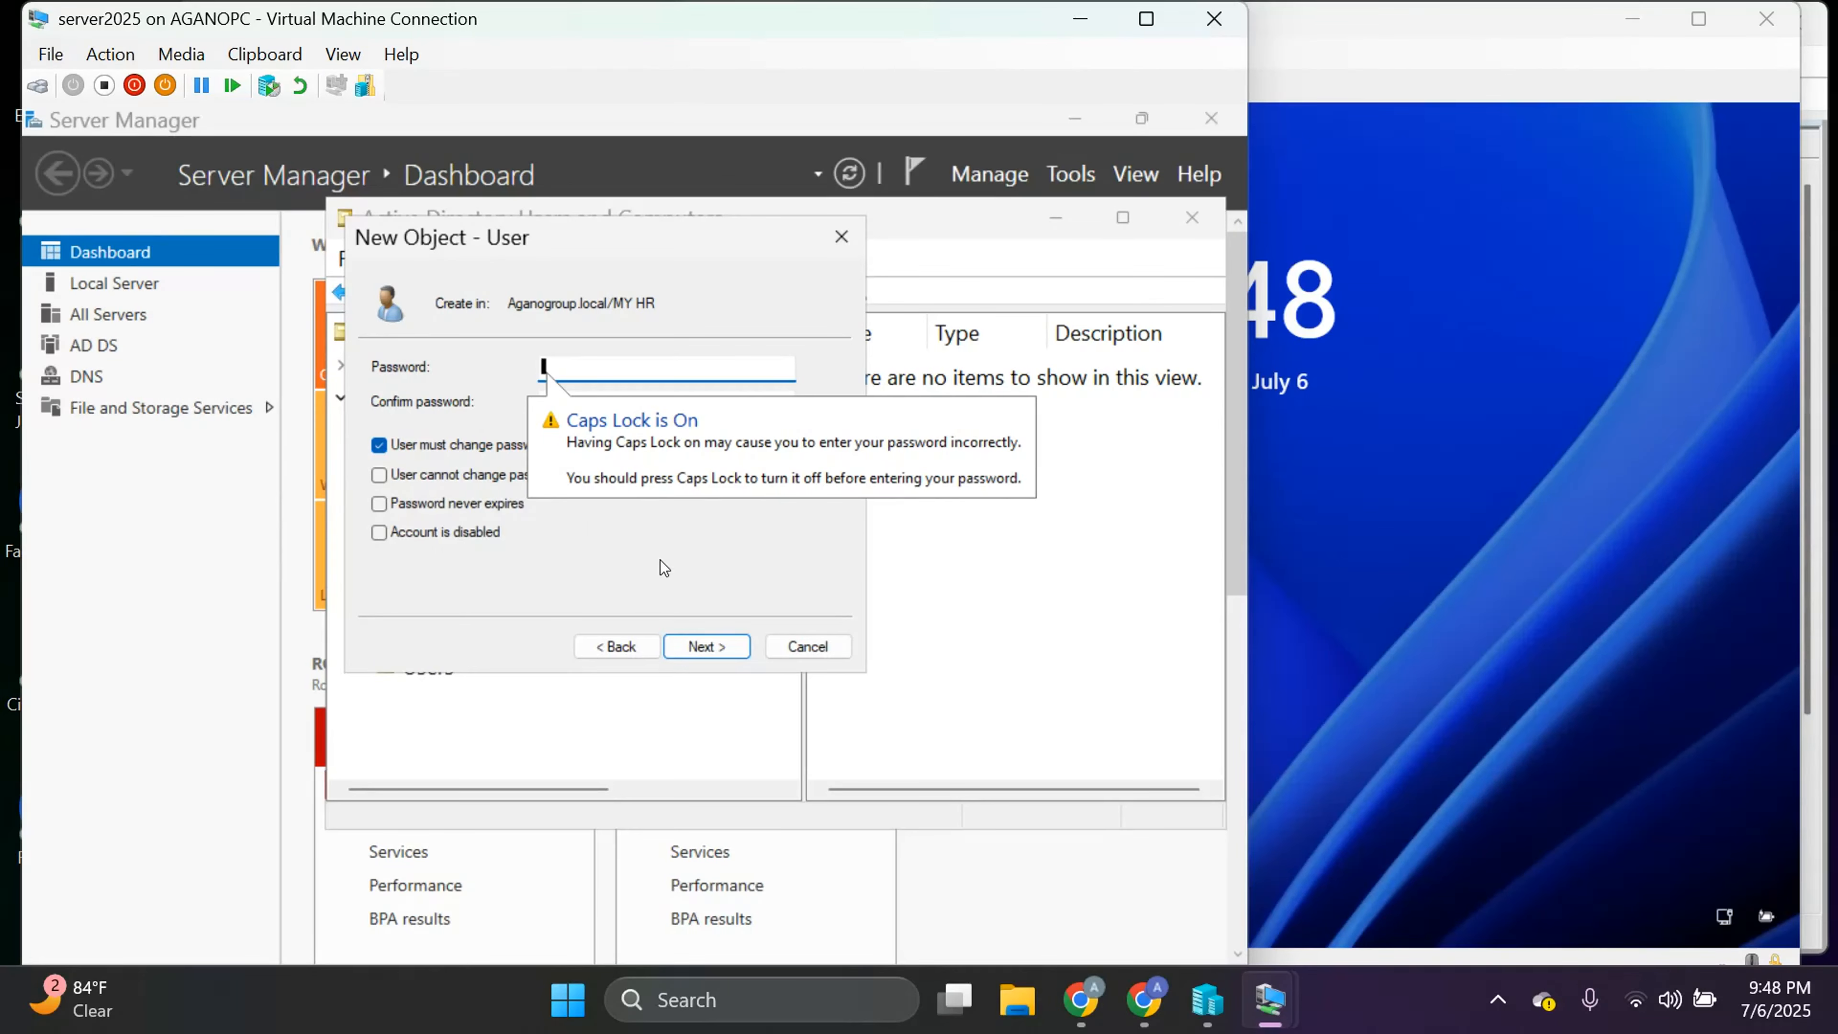
pyautogui.press('capslock')
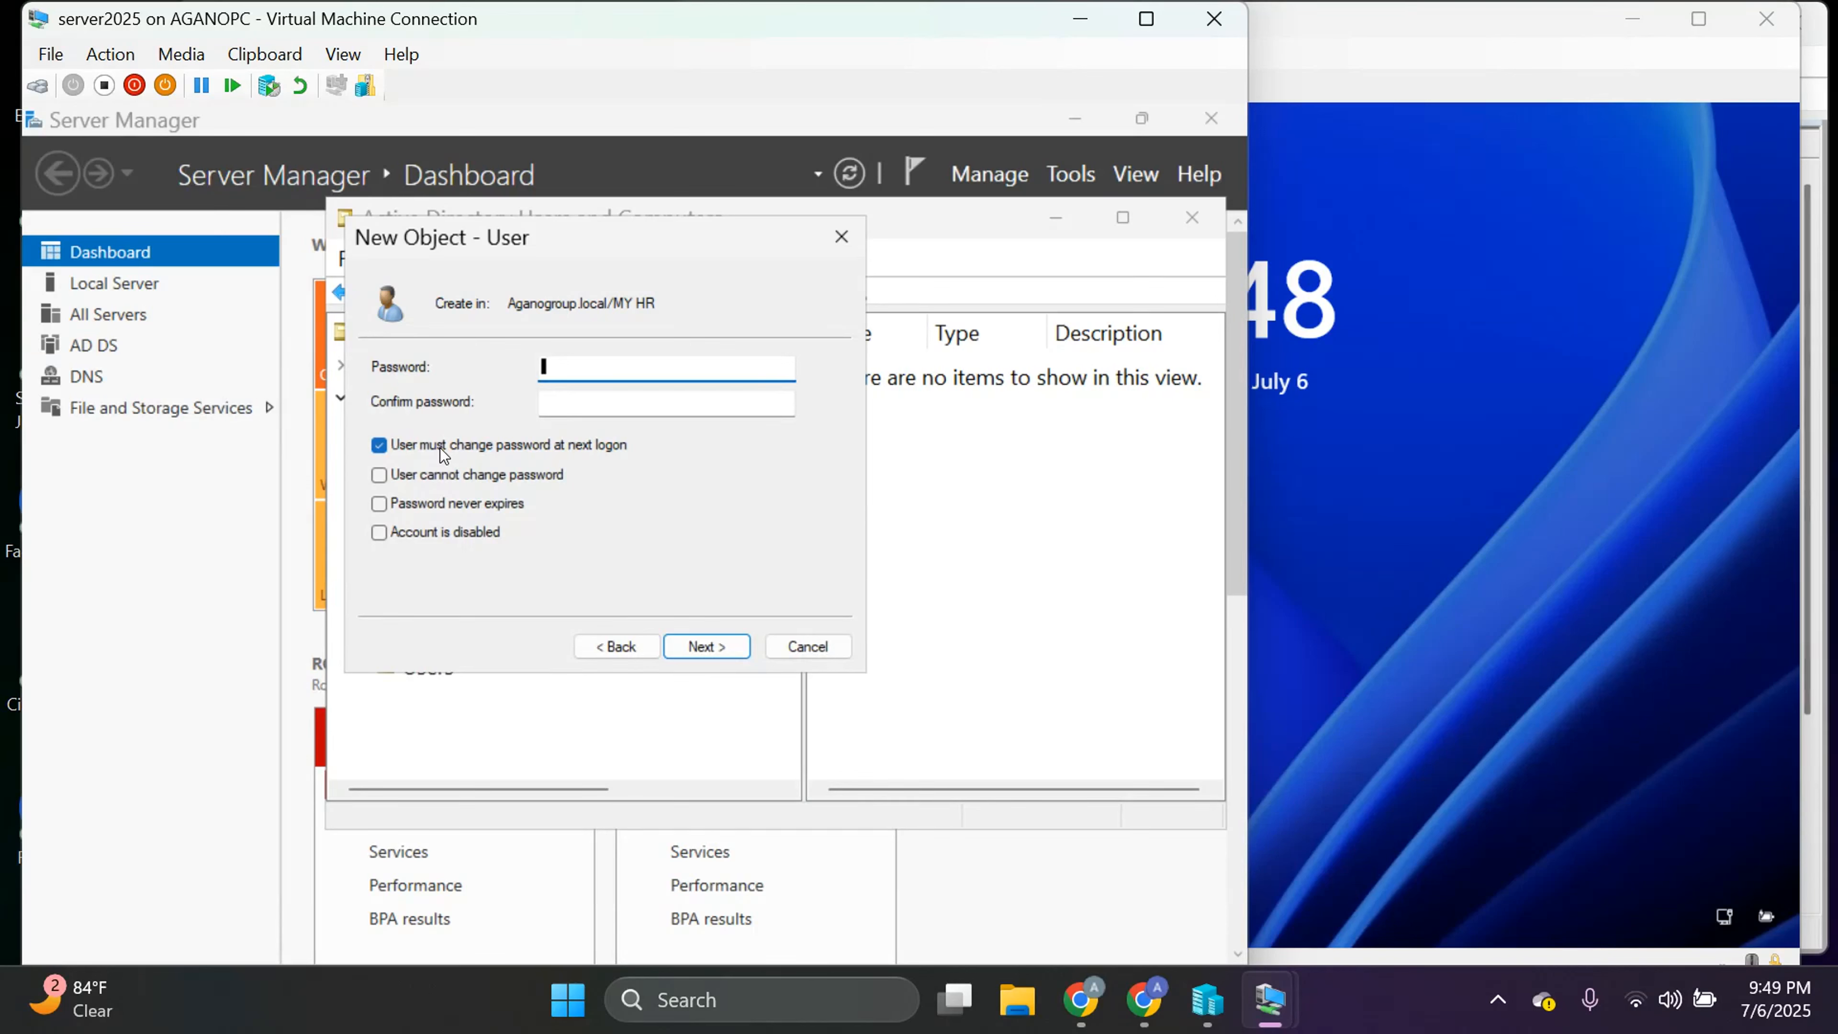
pyautogui.click(417, 483)
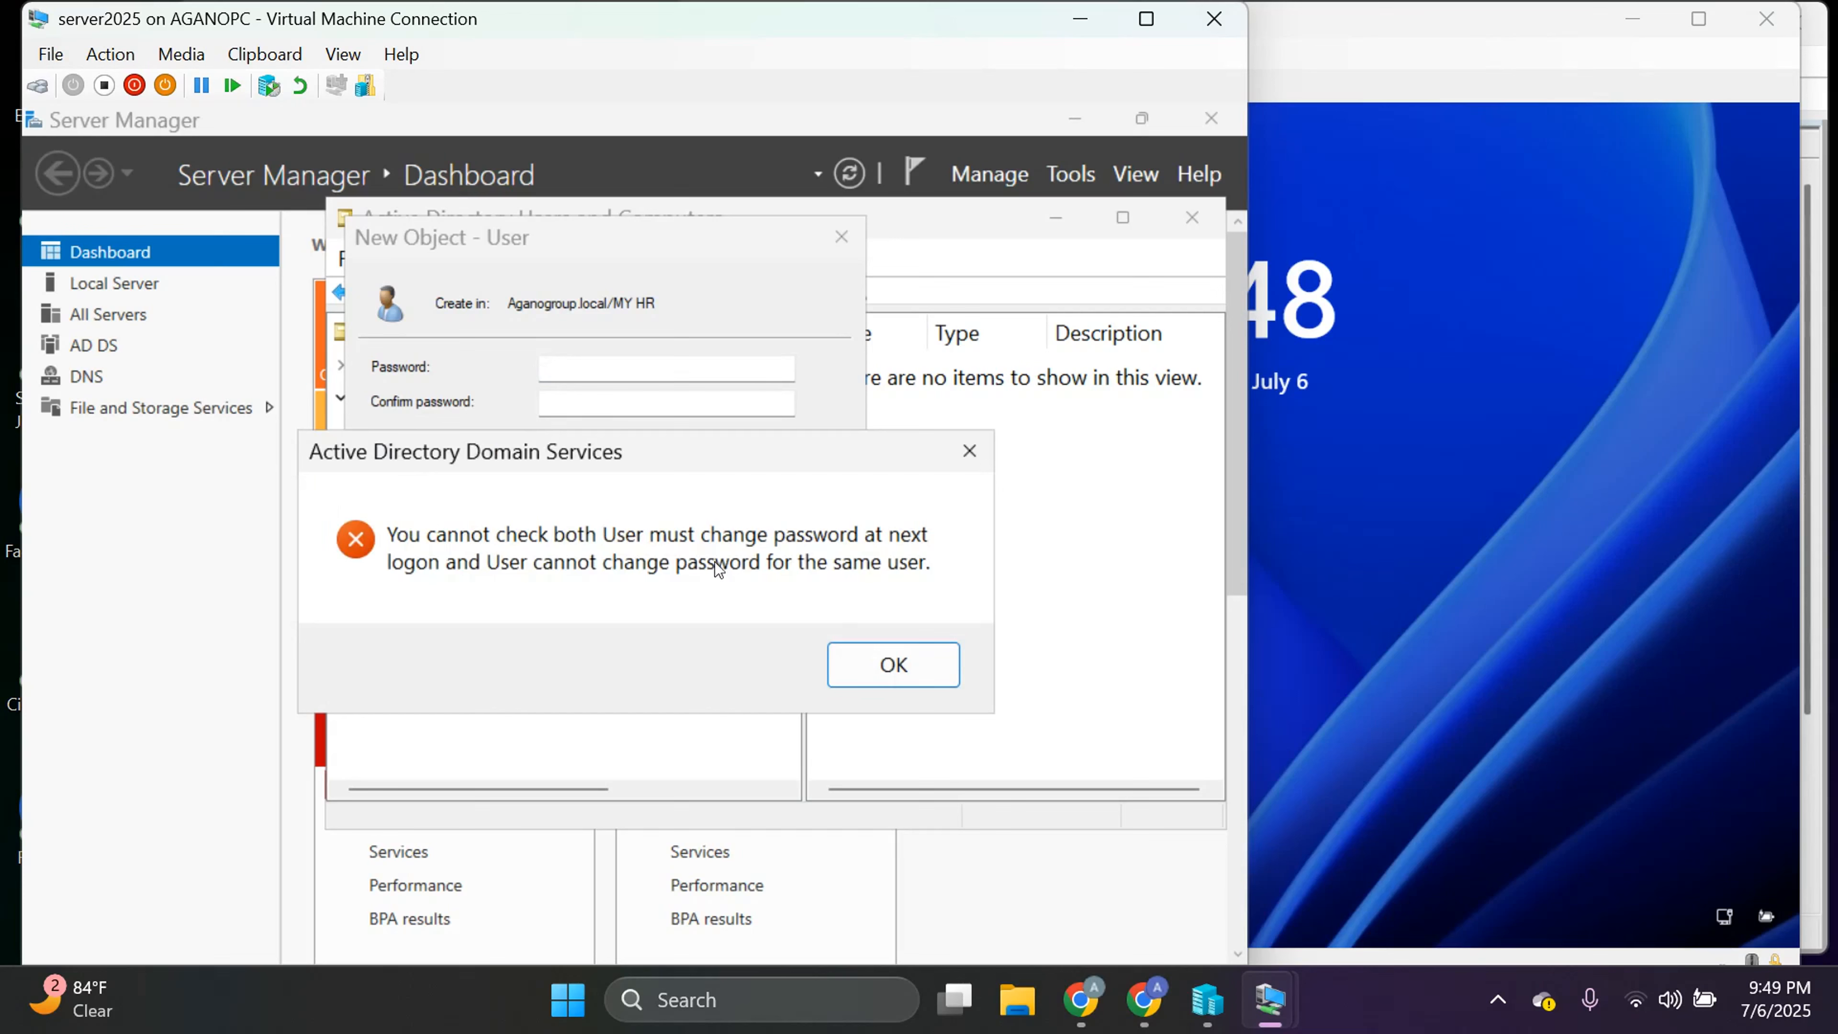
pyautogui.click(892, 665)
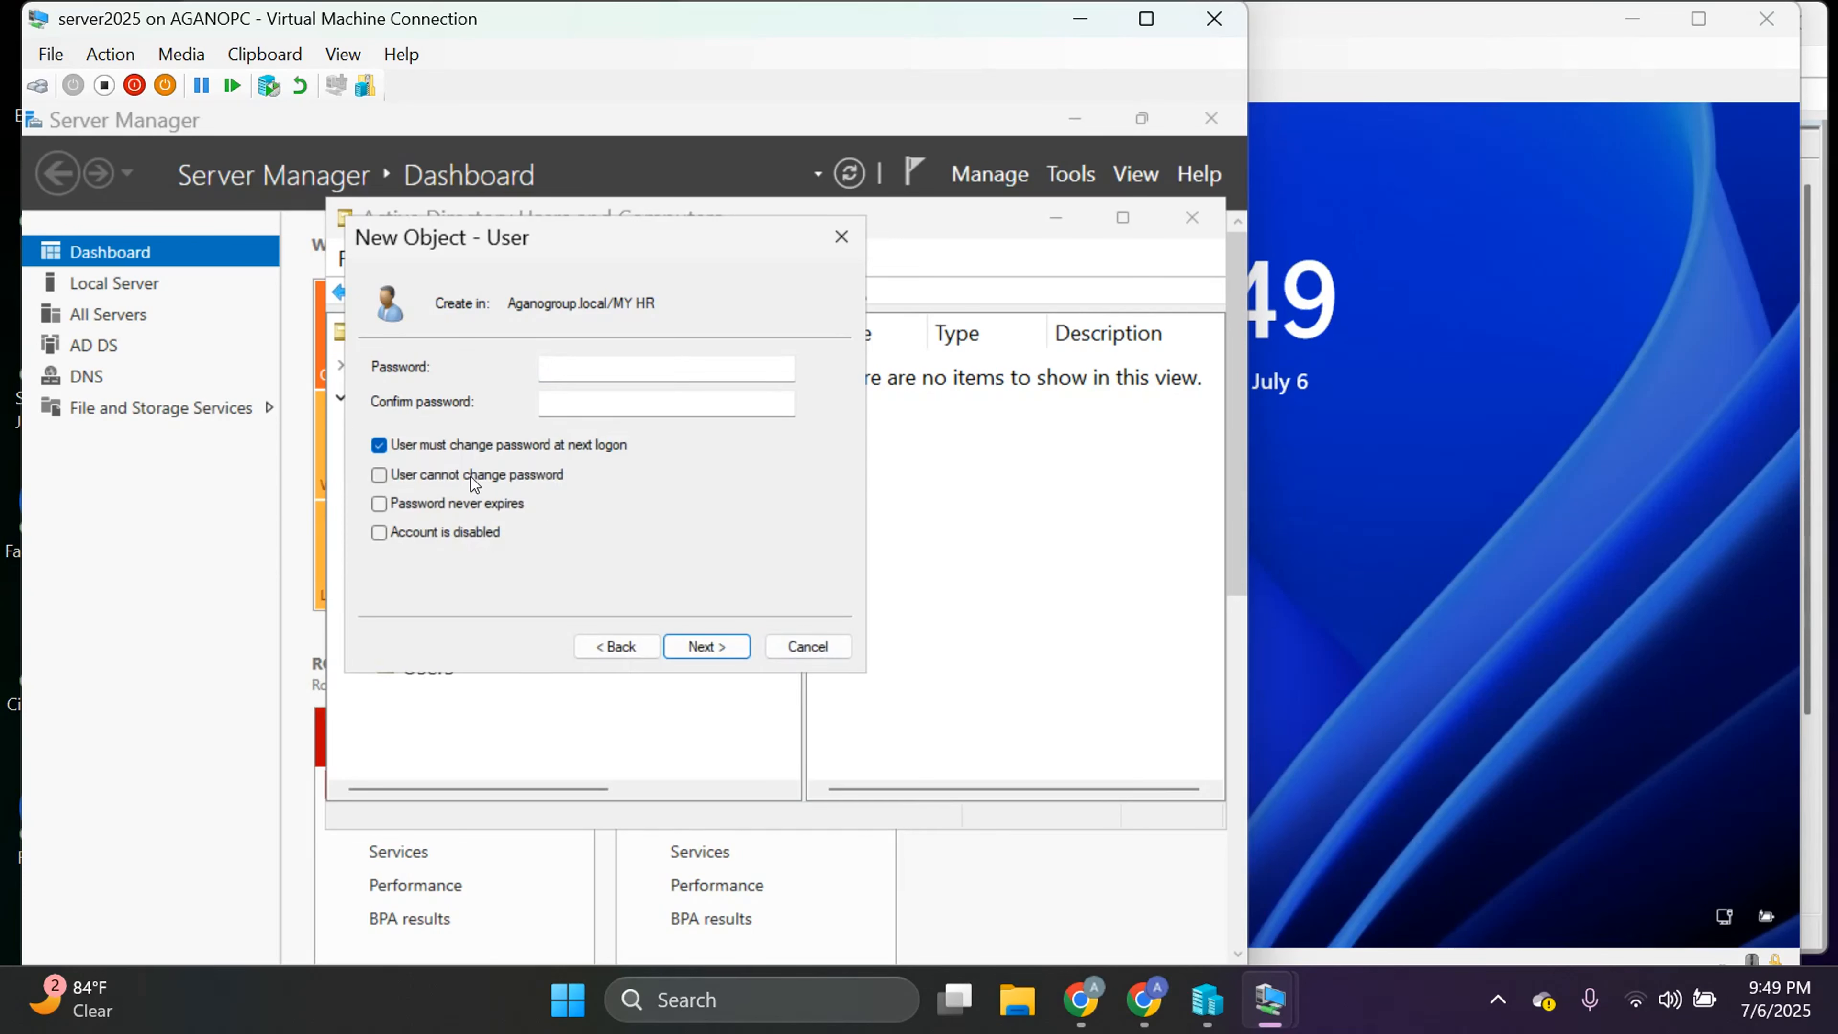
pyautogui.click(382, 446)
pyautogui.click(380, 476)
pyautogui.click(575, 366)
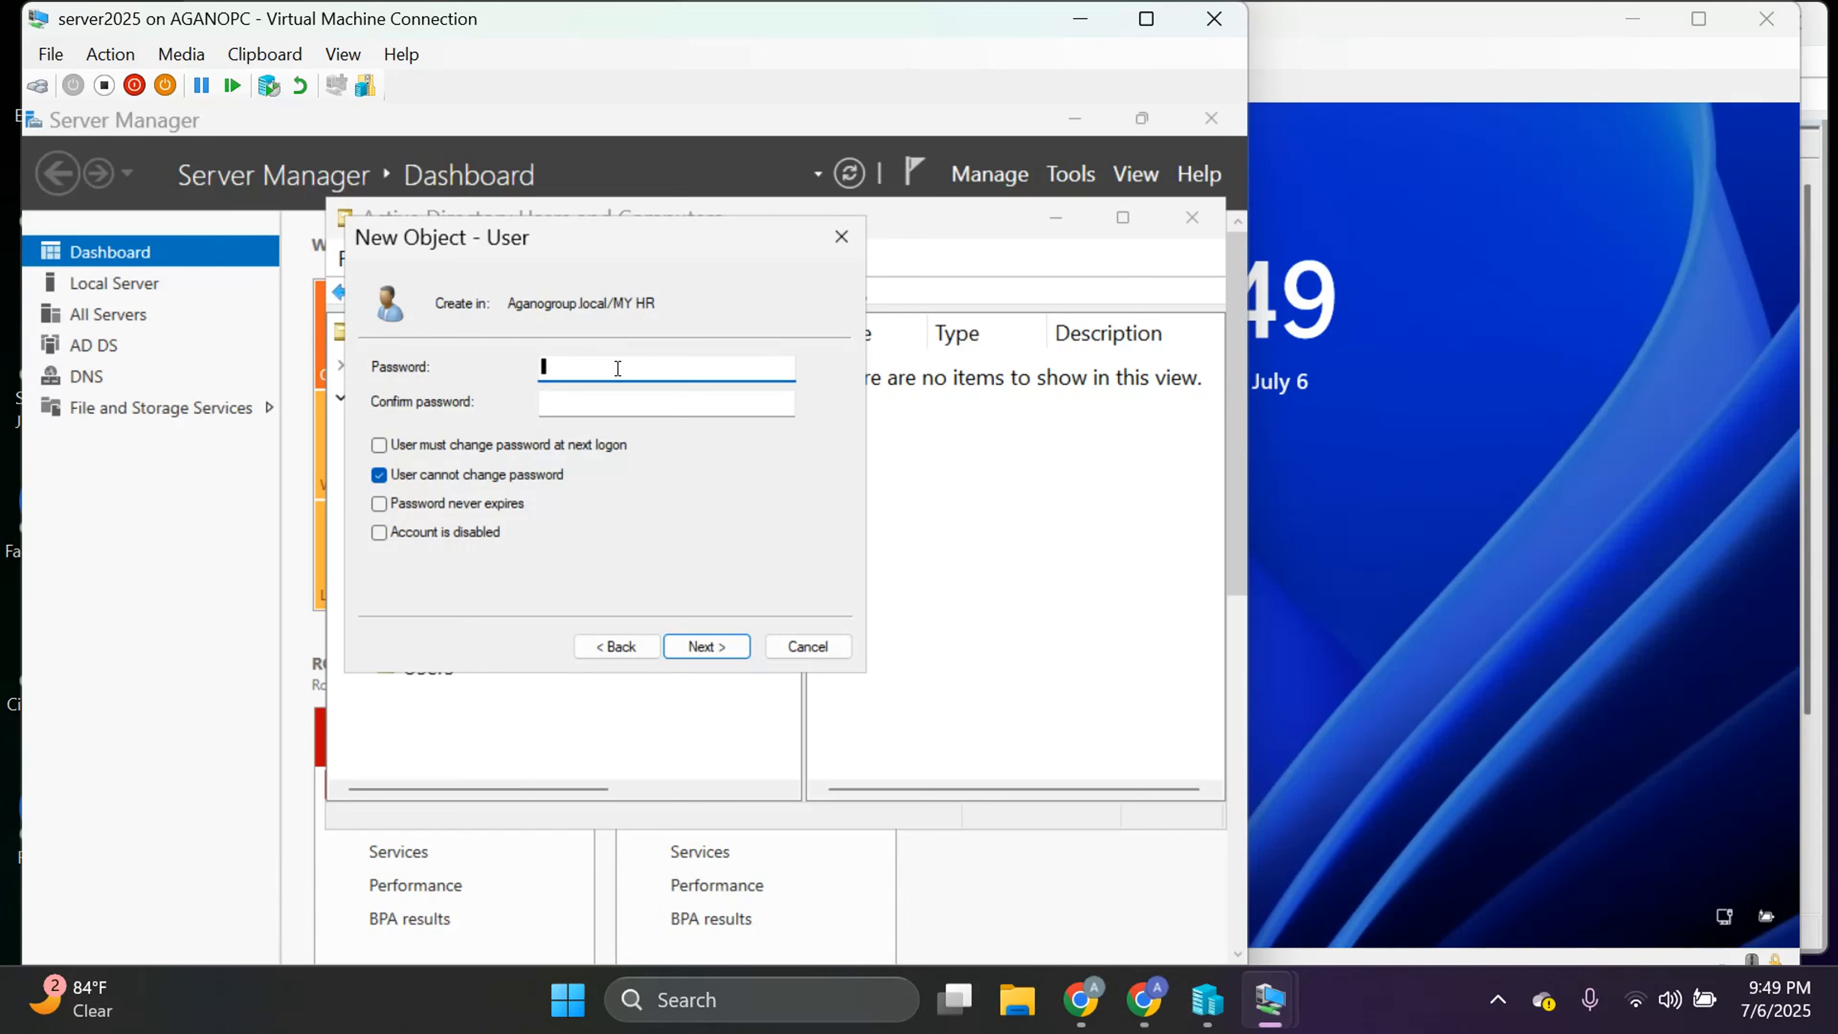
pyautogui.click(375, 476)
pyautogui.click(375, 475)
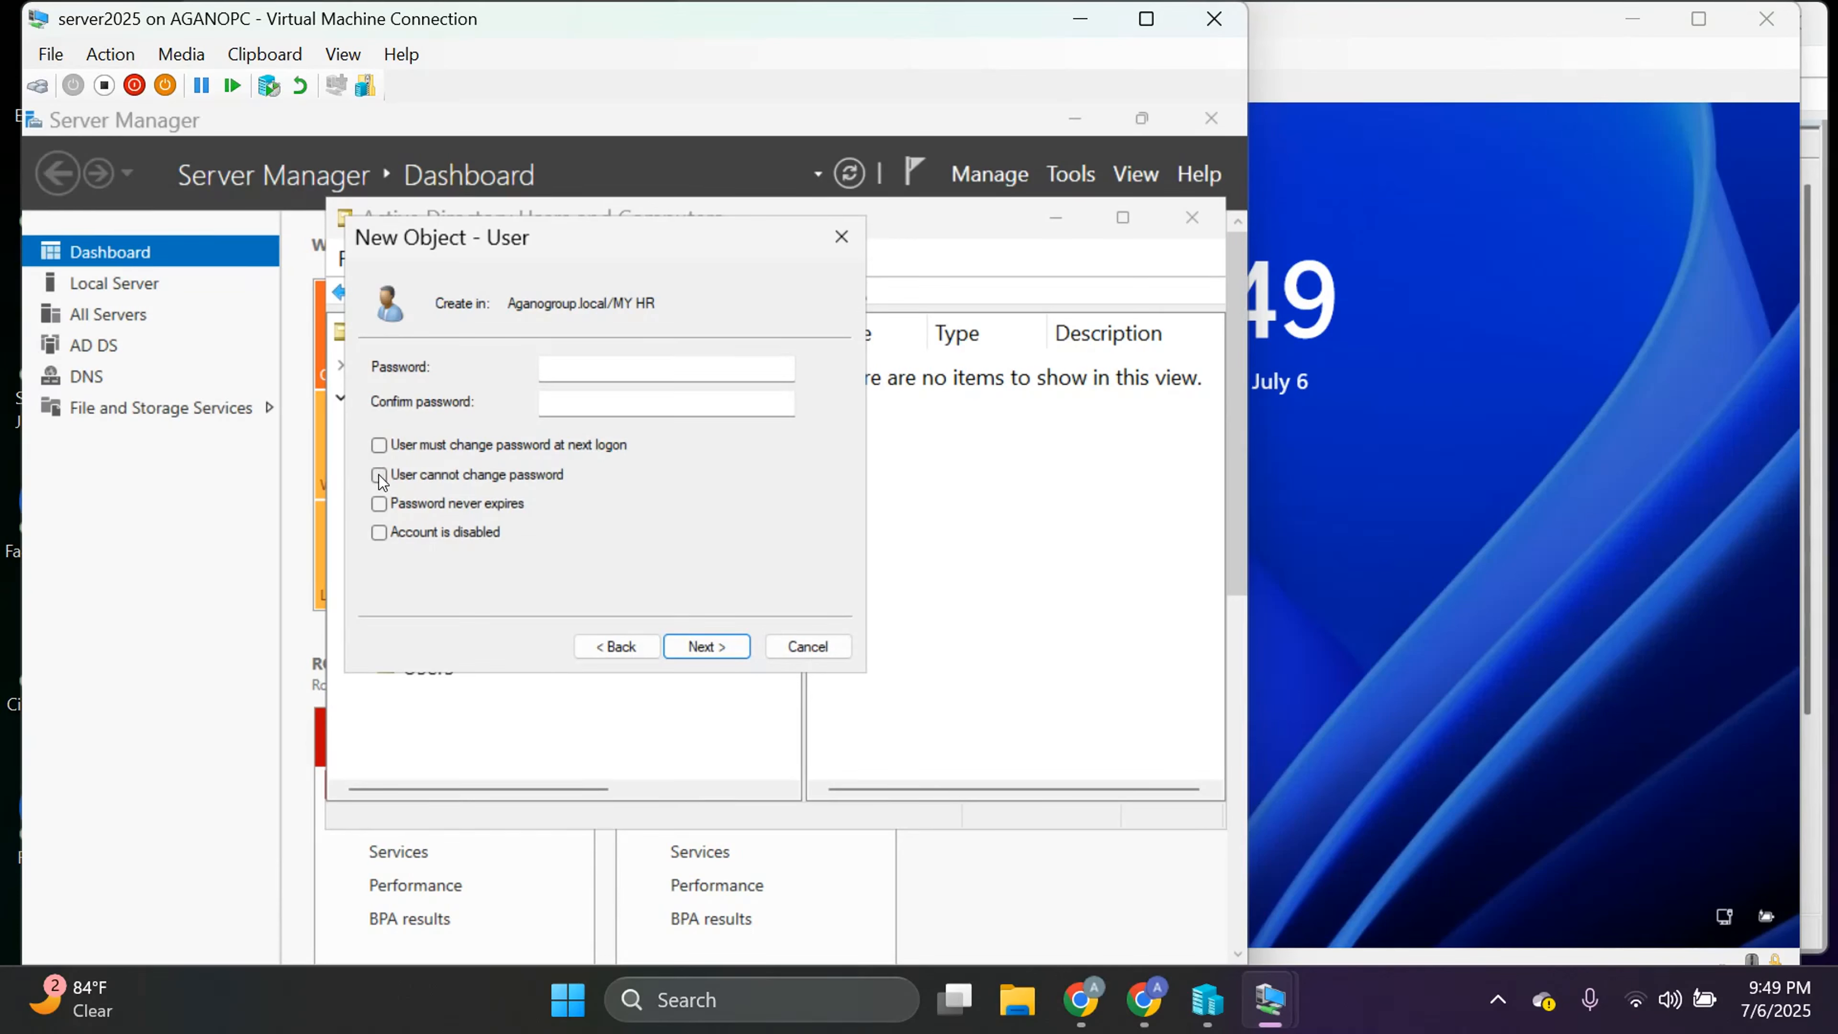
pyautogui.click(378, 476)
# Type the new account's password into the Password field.
pyautogui.click(613, 372)
pyautogui.write('P')
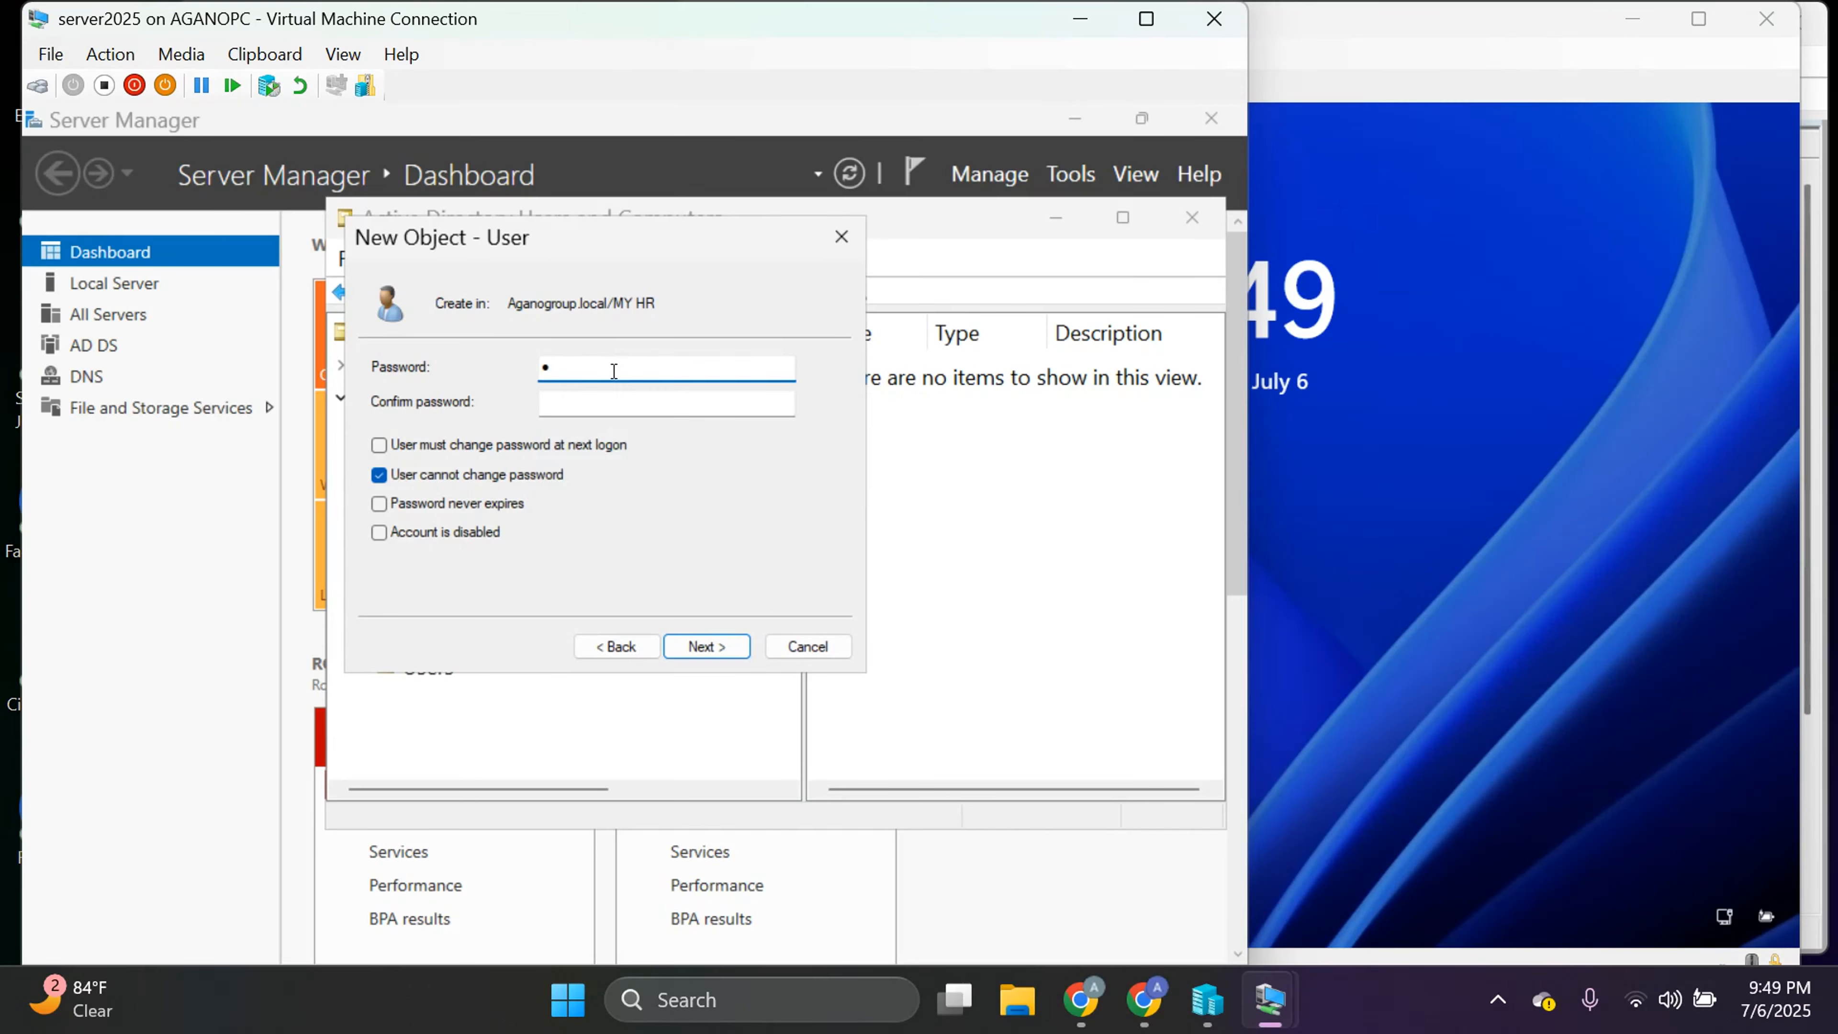
pyautogui.write('assword123!')
pyautogui.click(613, 403)
pyautogui.write('Password123!')
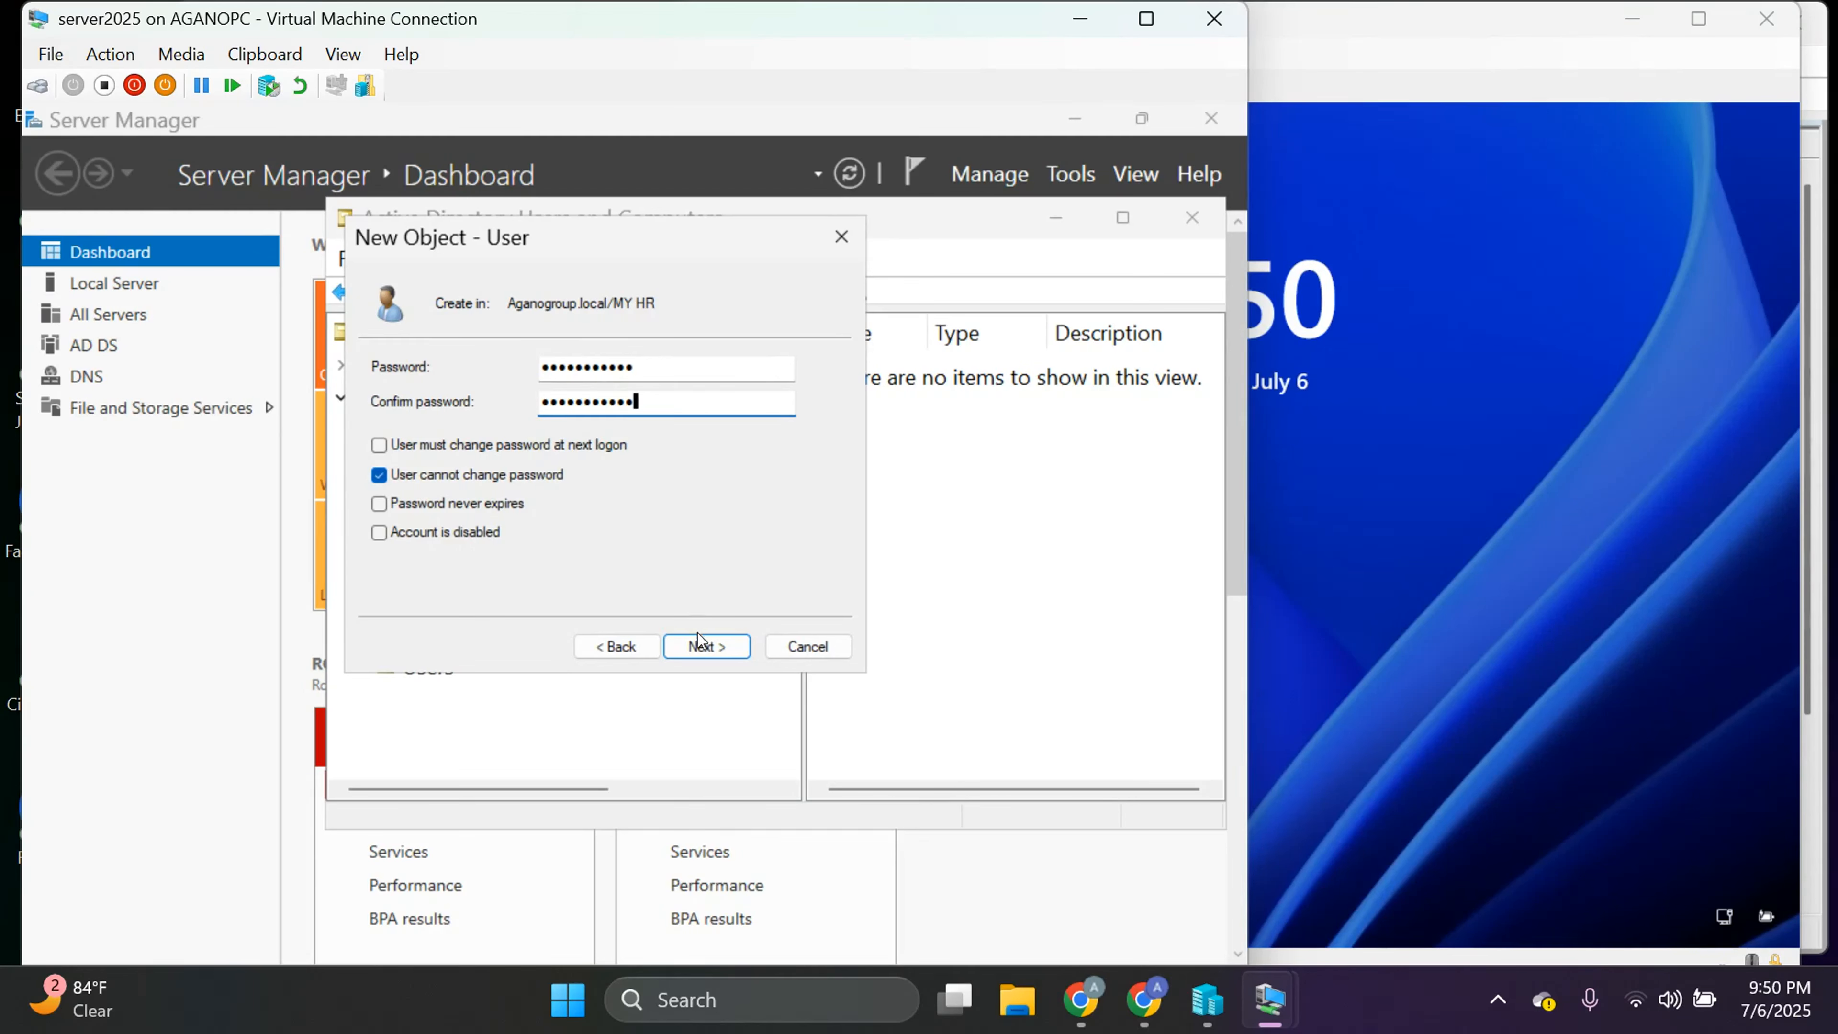
# Review the summary and finish creating the user account in MY HR.
pyautogui.click(705, 646)
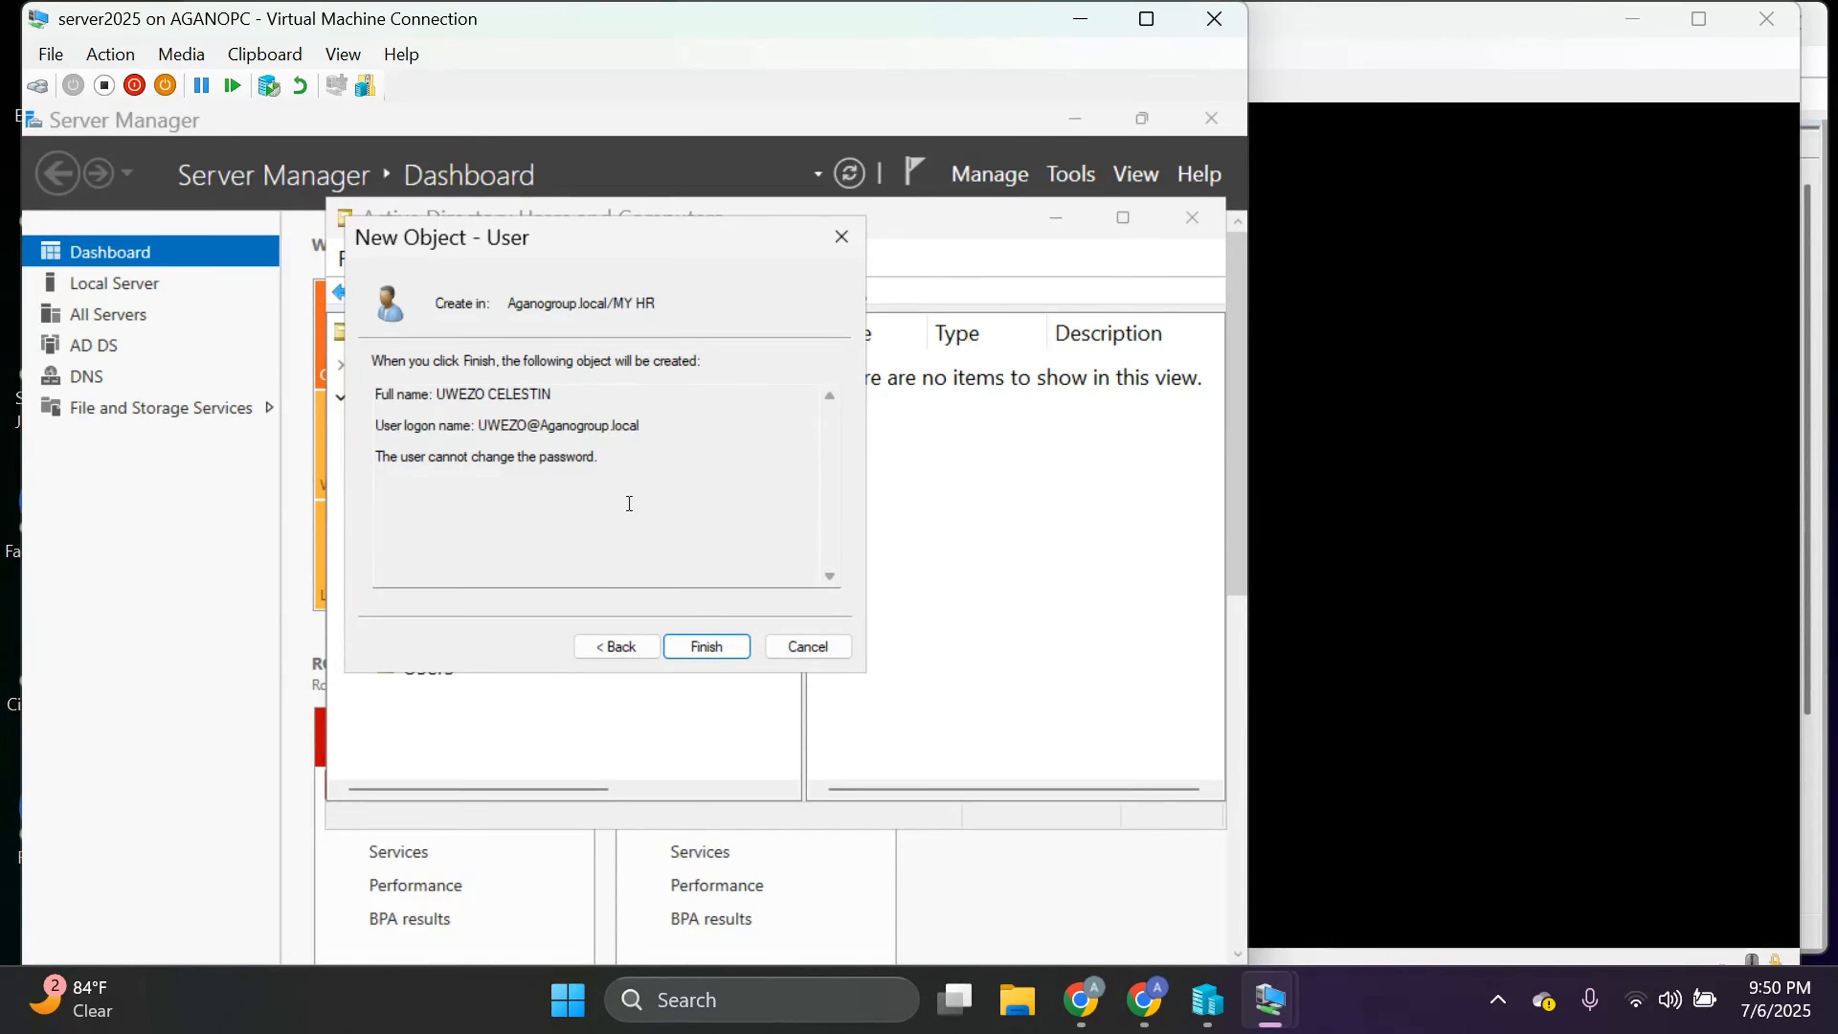
pyautogui.click(695, 645)
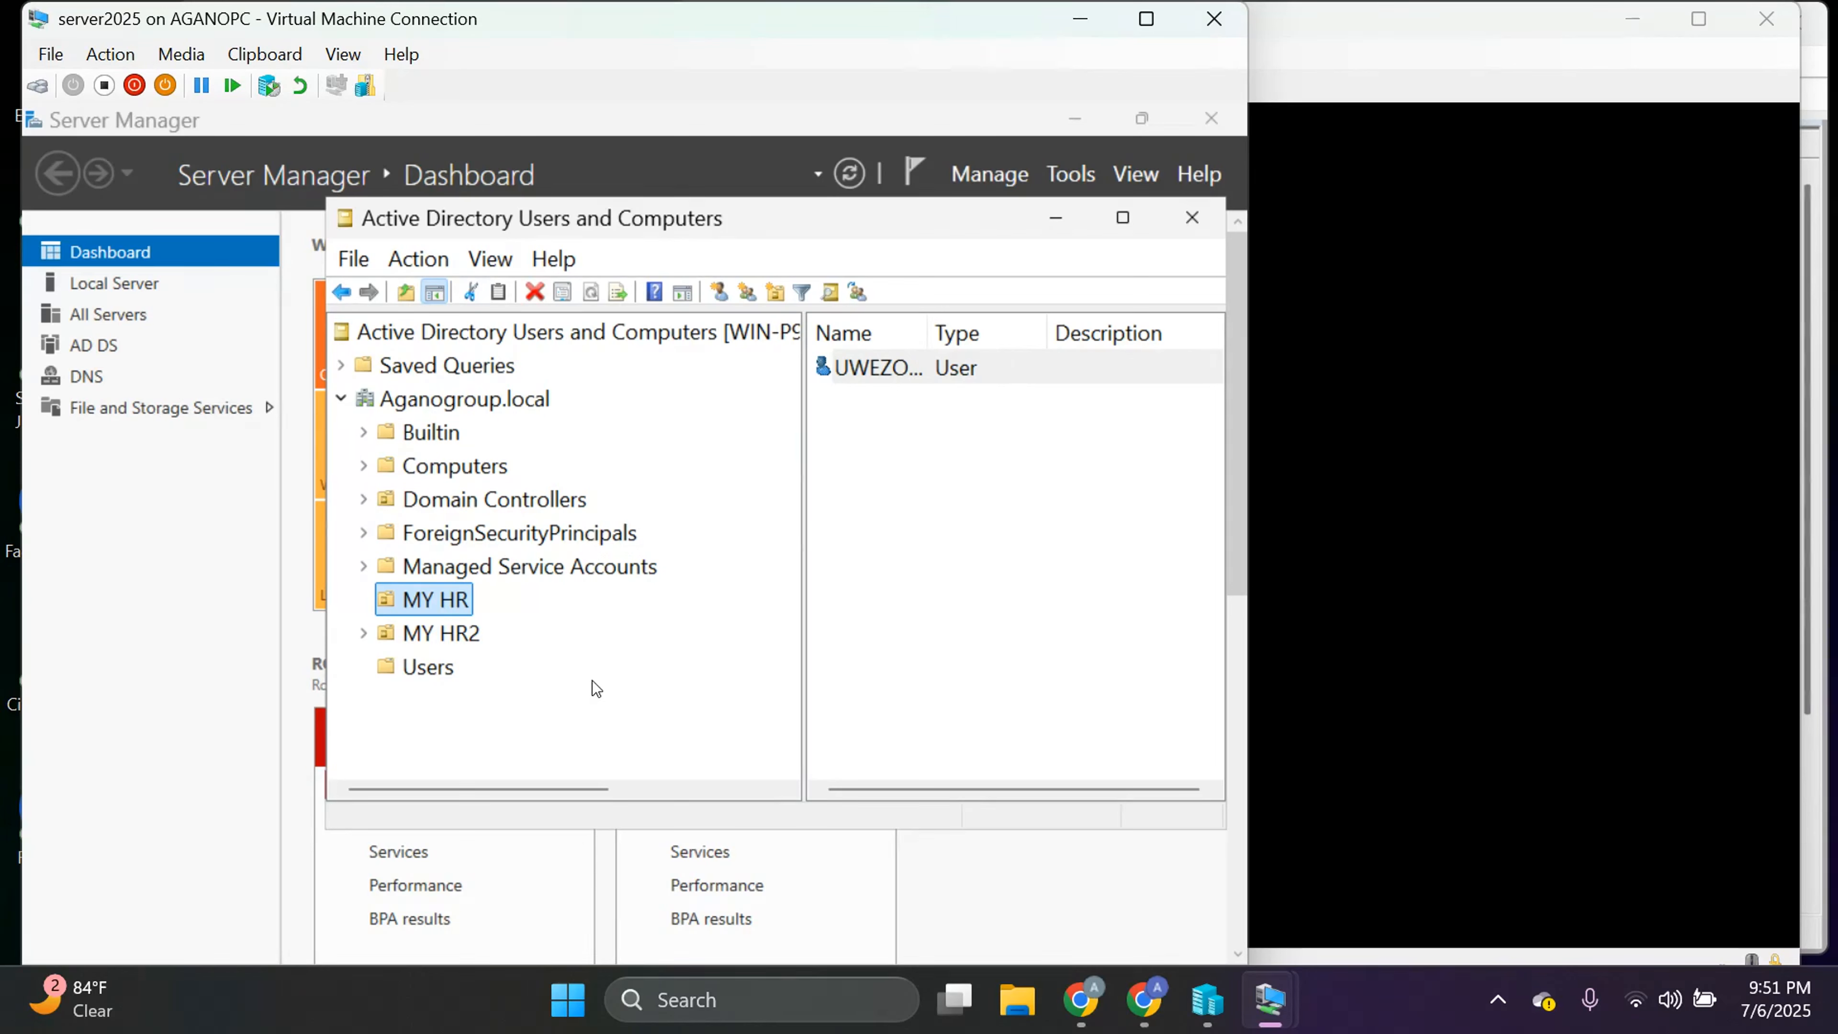
pyautogui.click(453, 634)
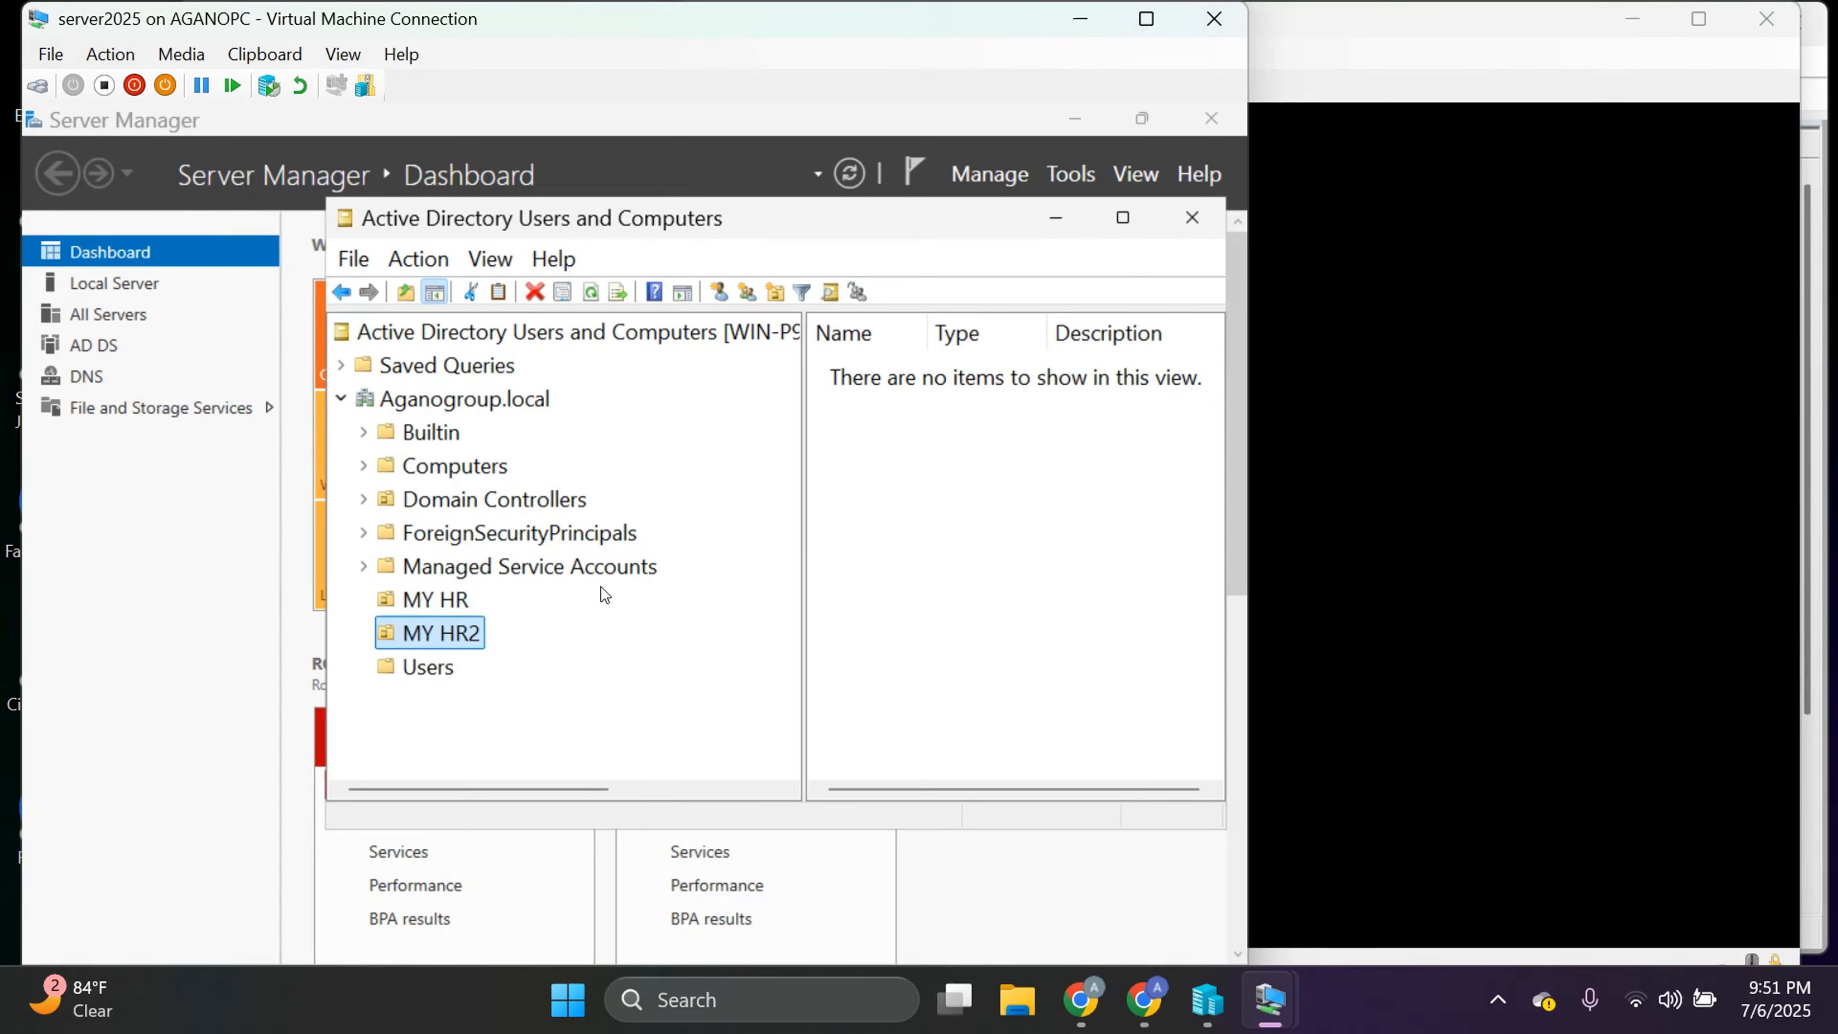
pyautogui.click(431, 600)
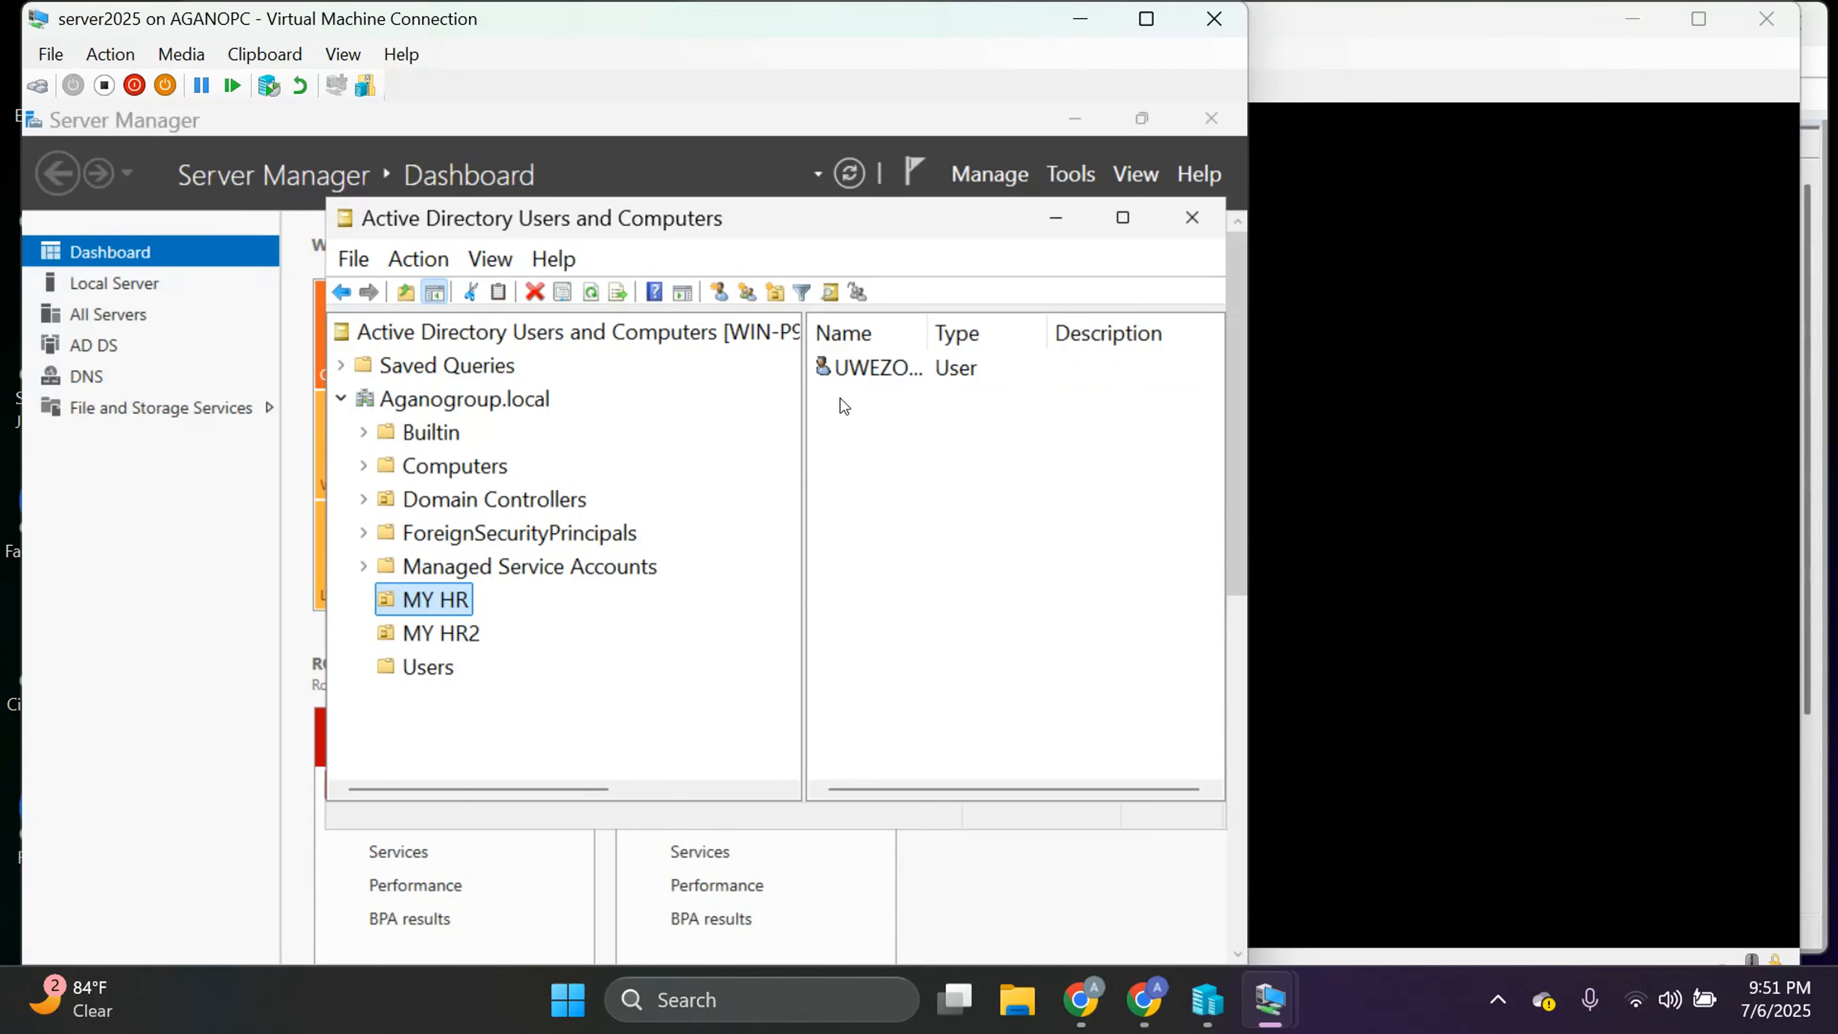
# Open the user's Properties and review Member Of, Dial-in, Remote Desktop and Profile tabs.
pyautogui.doubleClick(914, 377)
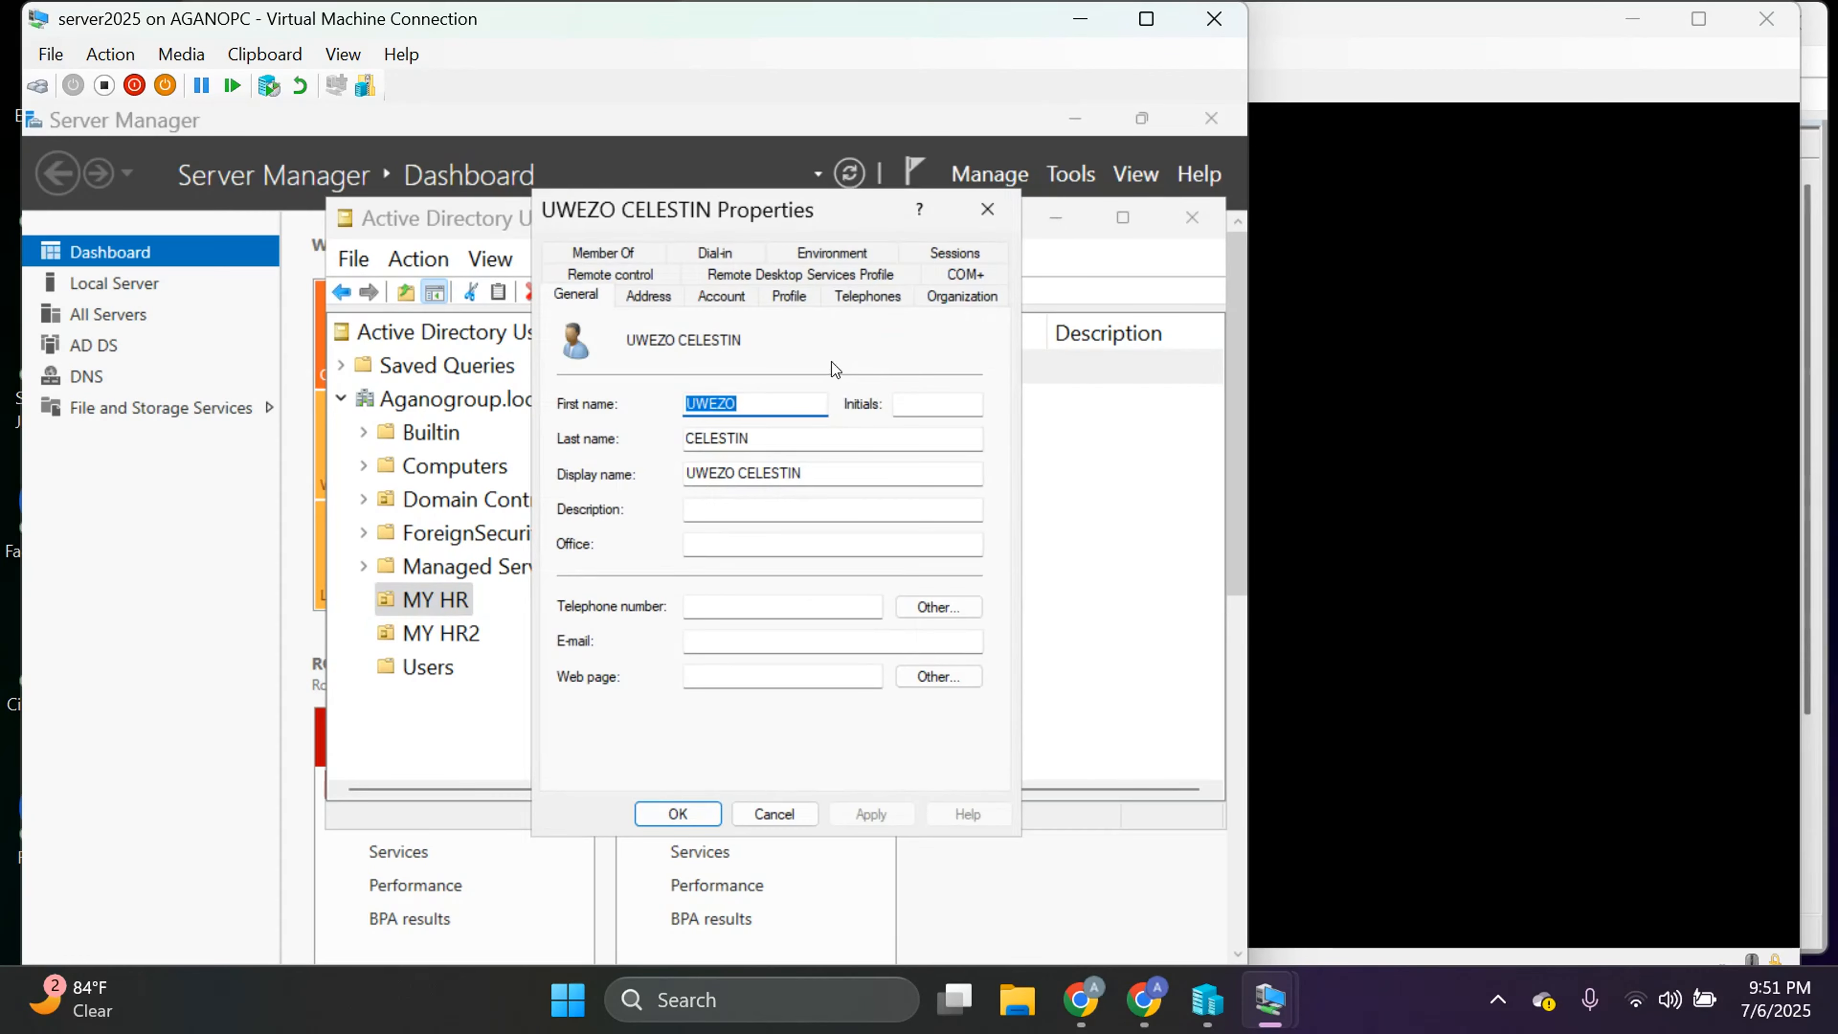
pyautogui.click(851, 340)
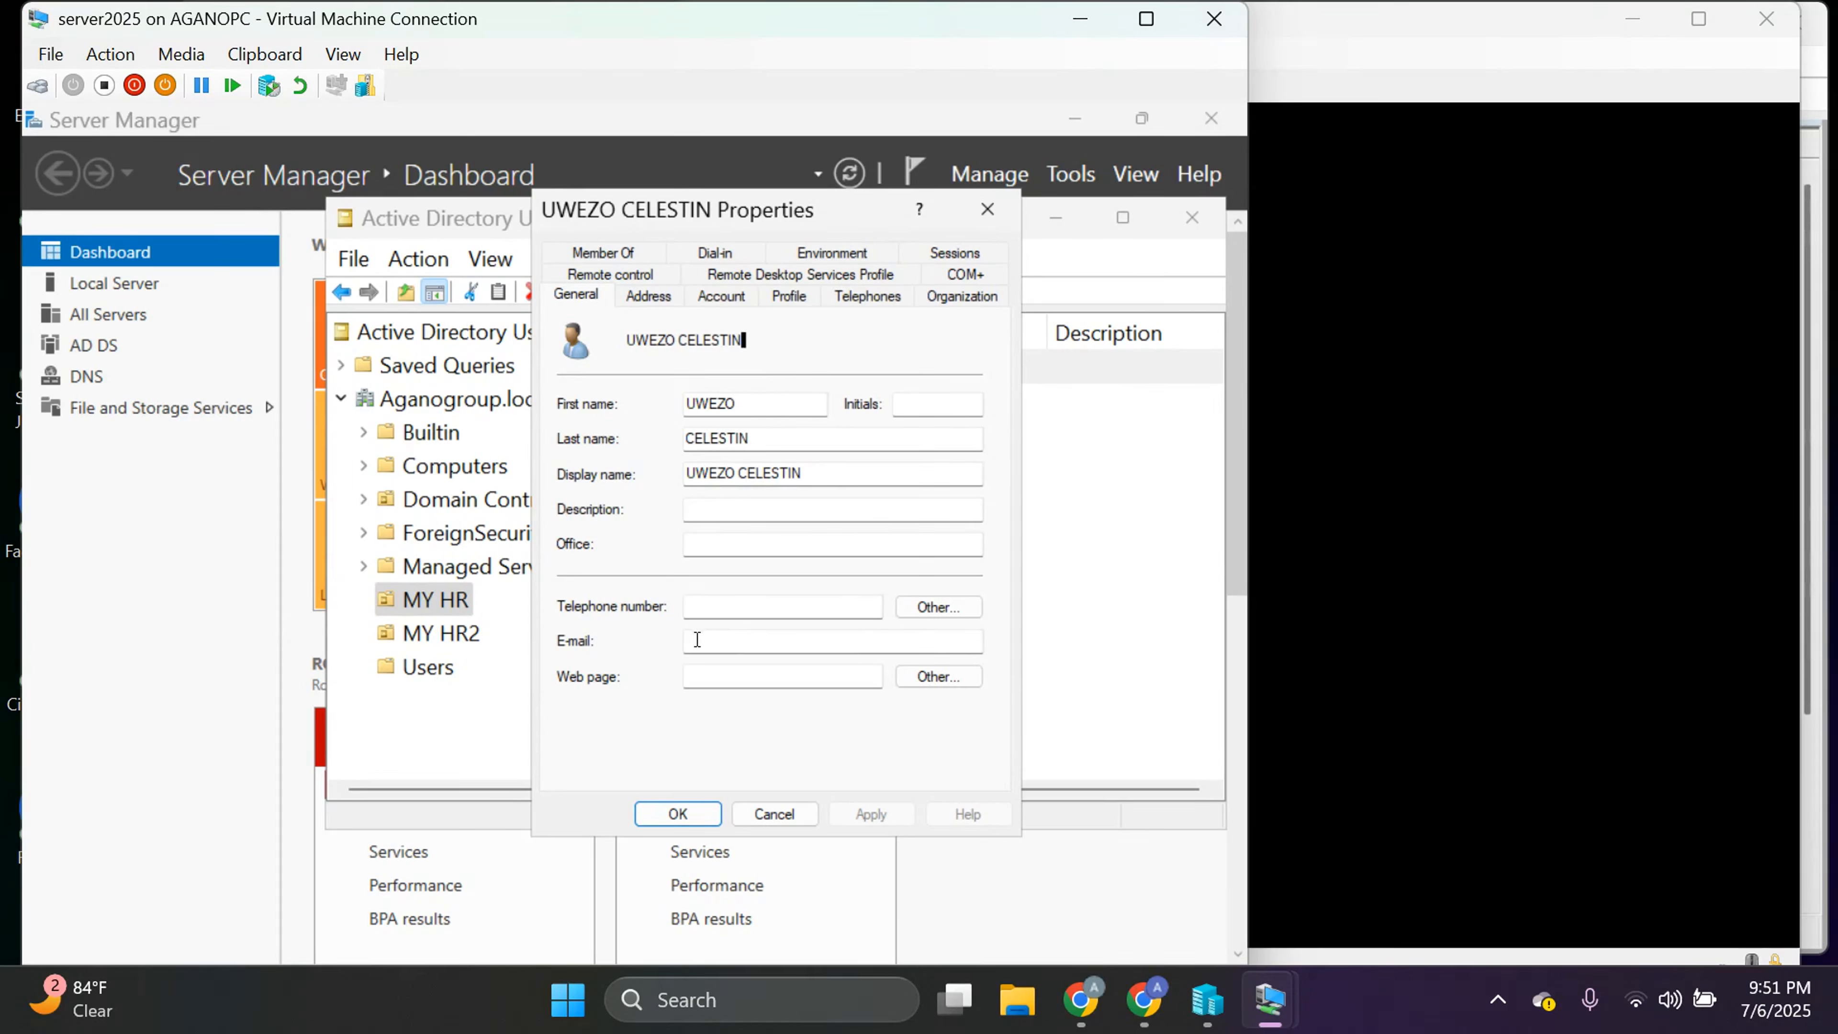
pyautogui.click(597, 253)
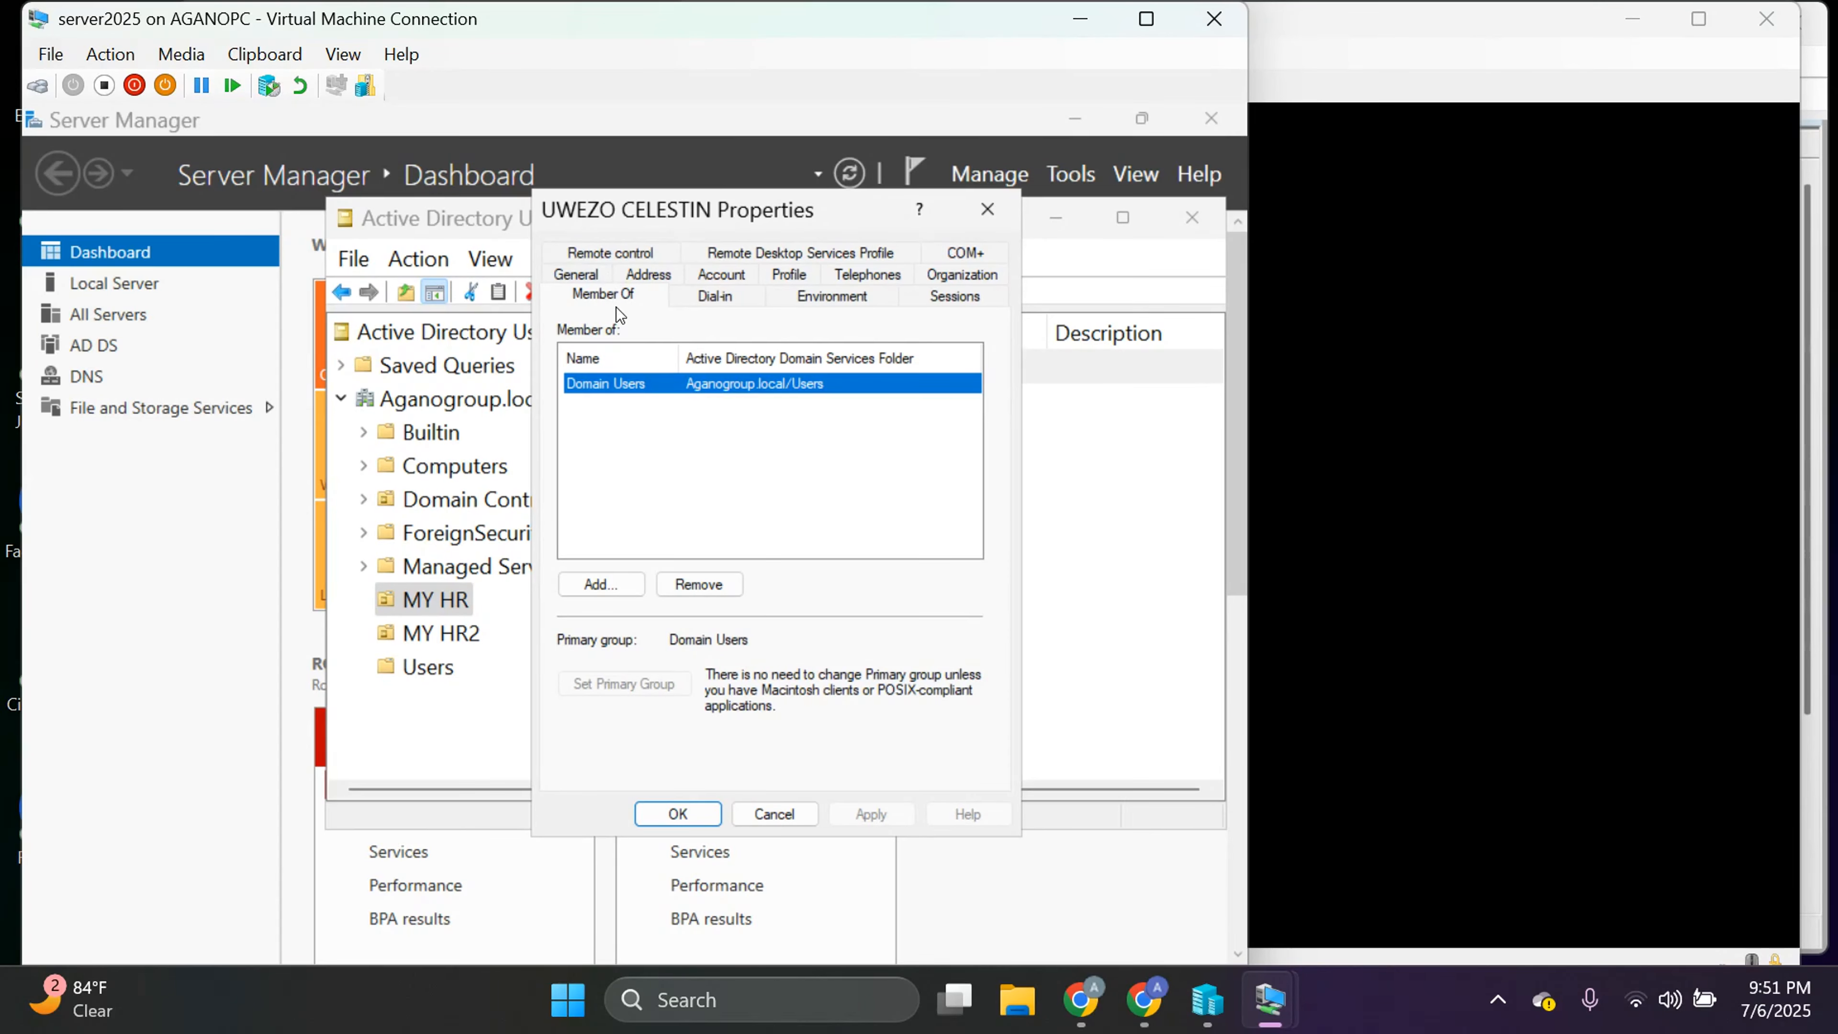
pyautogui.click(651, 274)
pyautogui.click(711, 277)
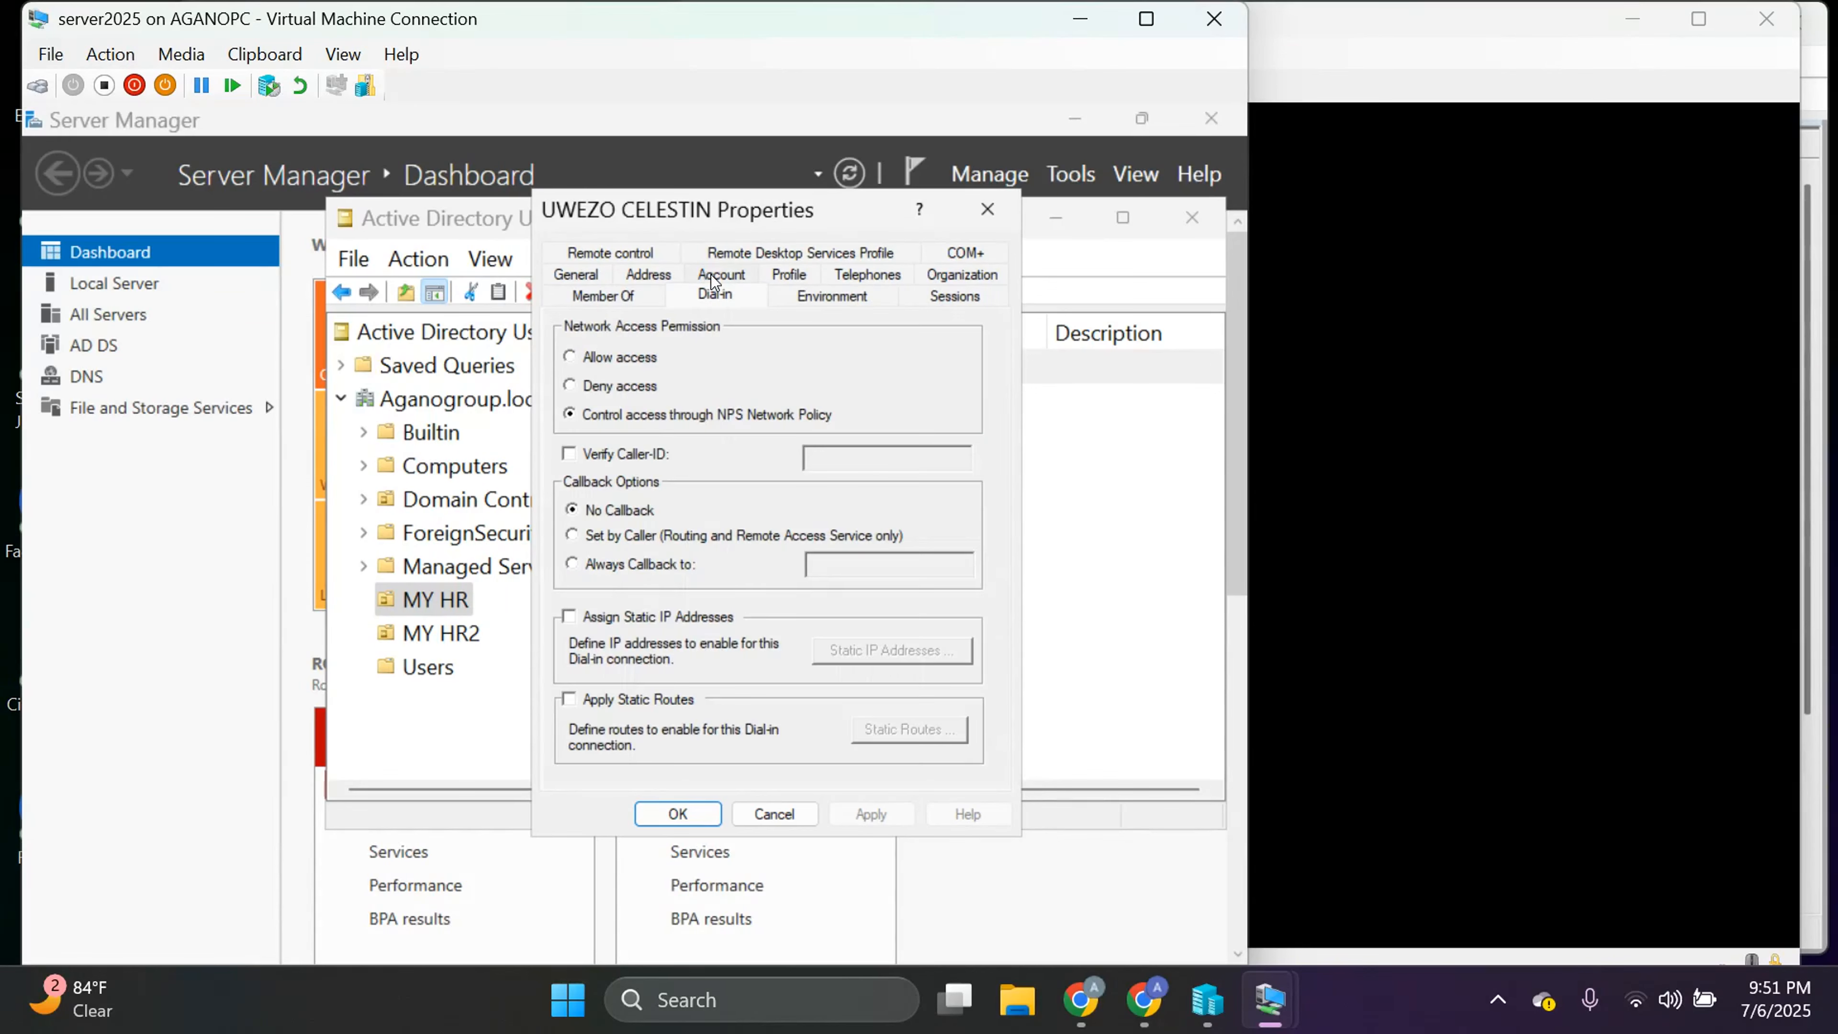
pyautogui.click(742, 253)
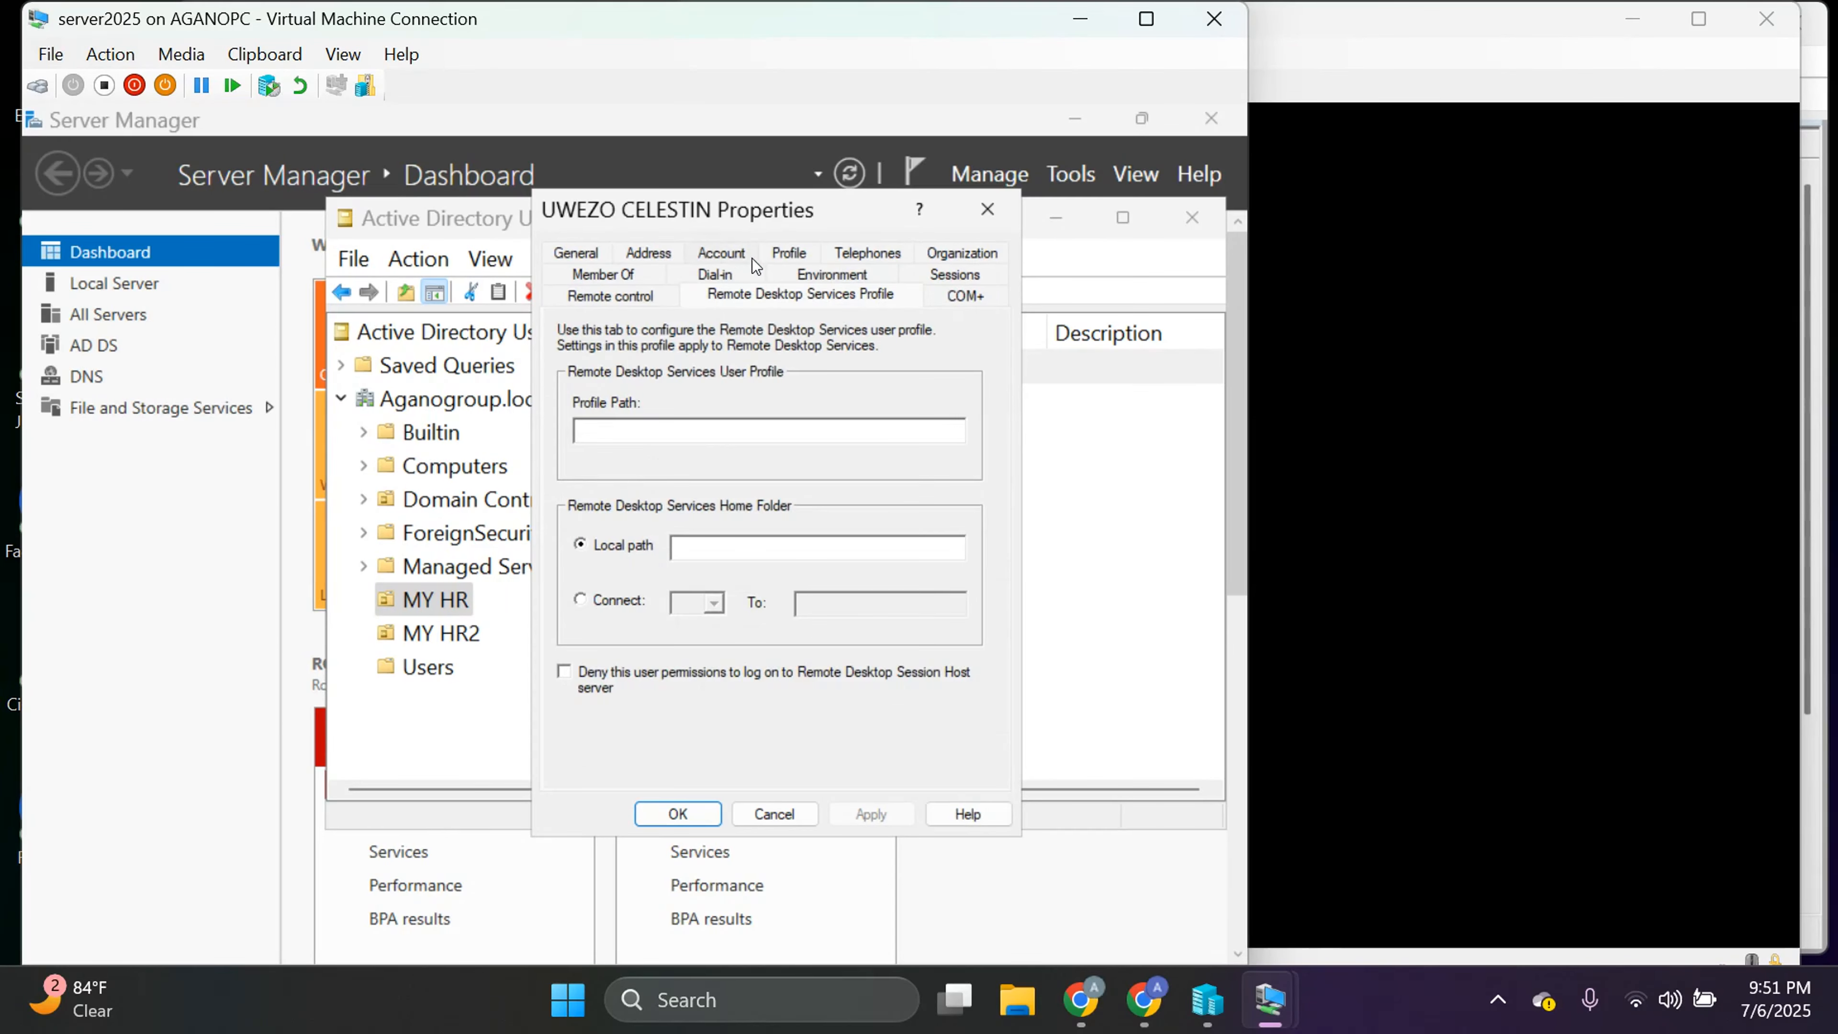
pyautogui.click(796, 257)
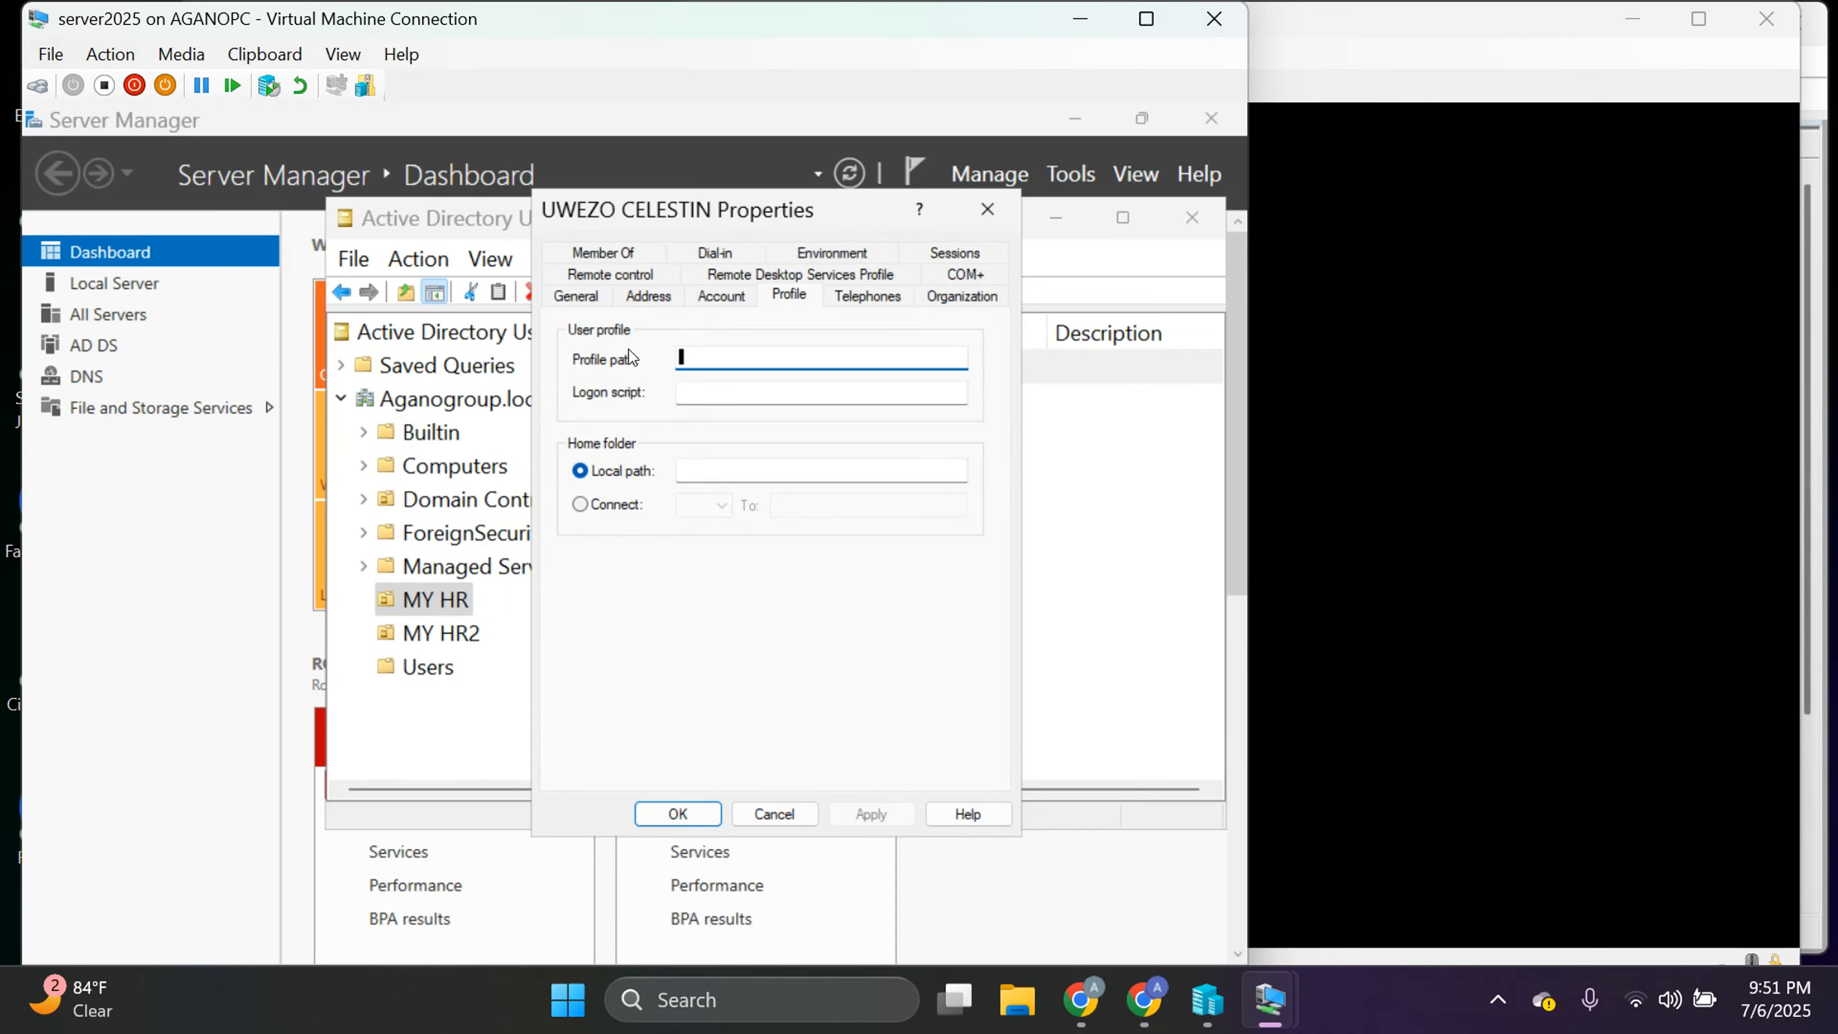
pyautogui.click(586, 301)
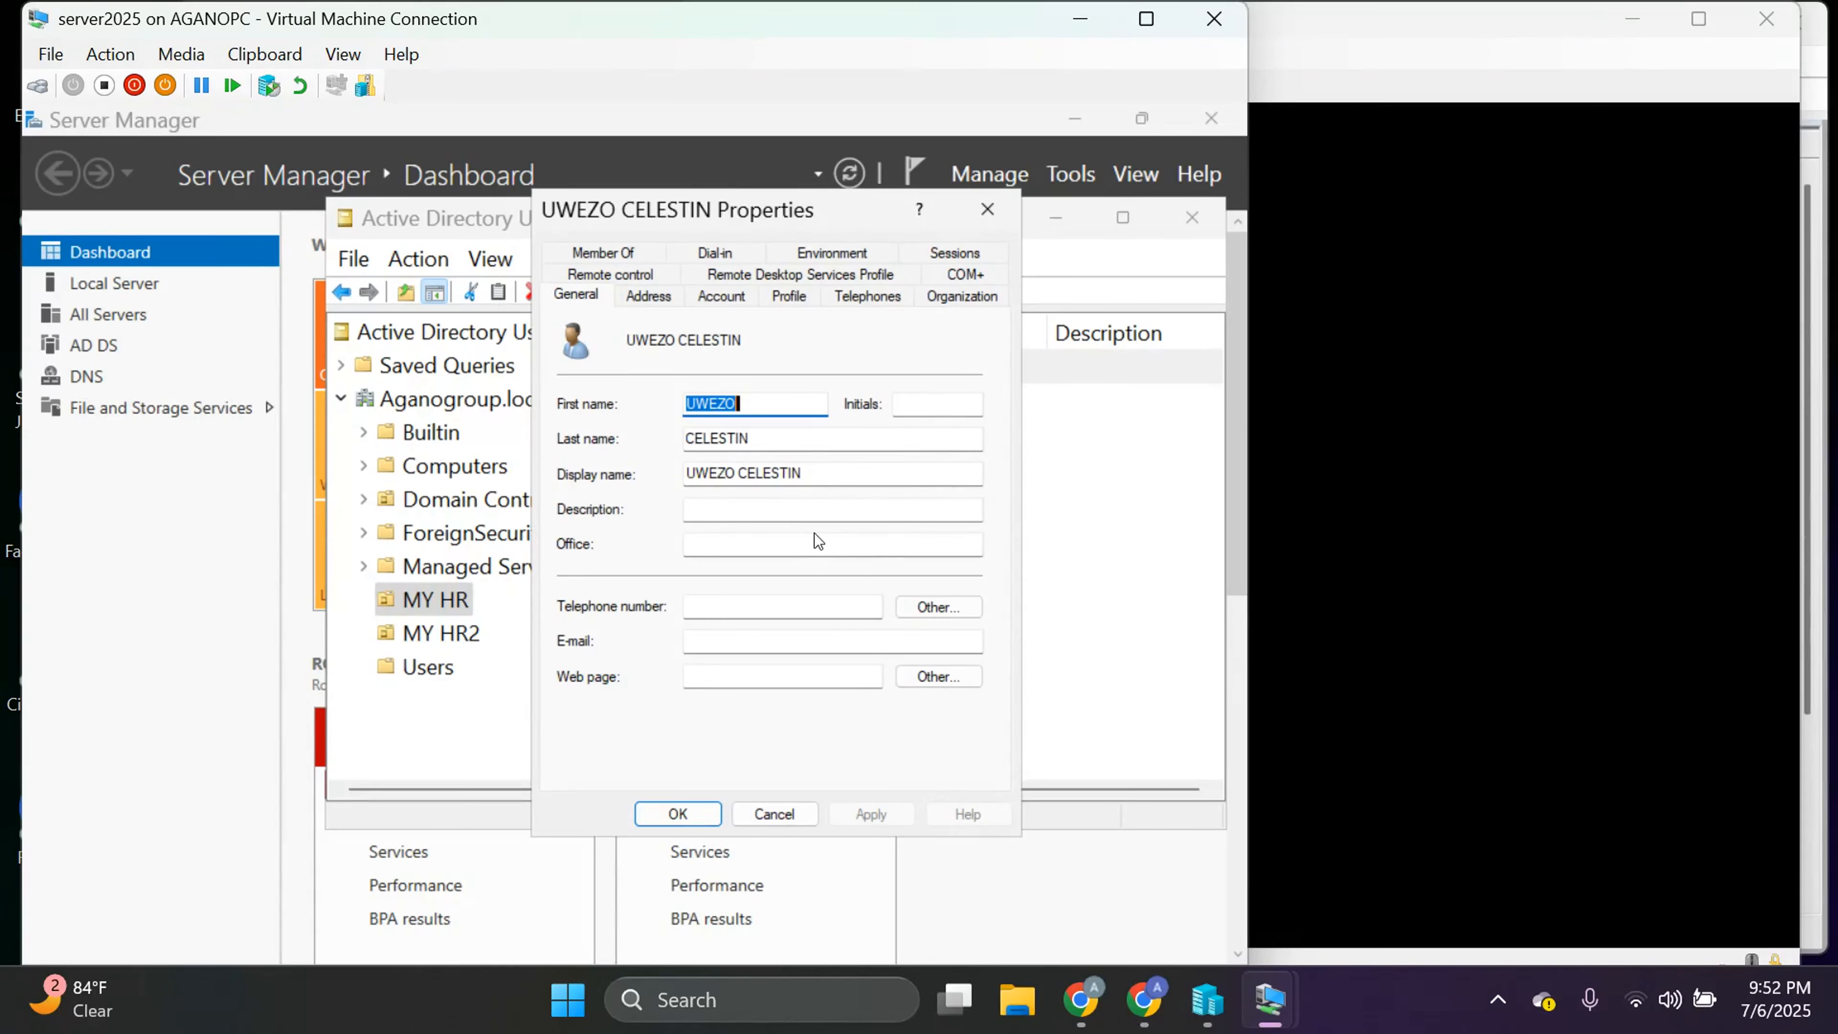
# Close the user's Properties dialog and dismiss the user's context menu unused.
pyautogui.click(984, 227)
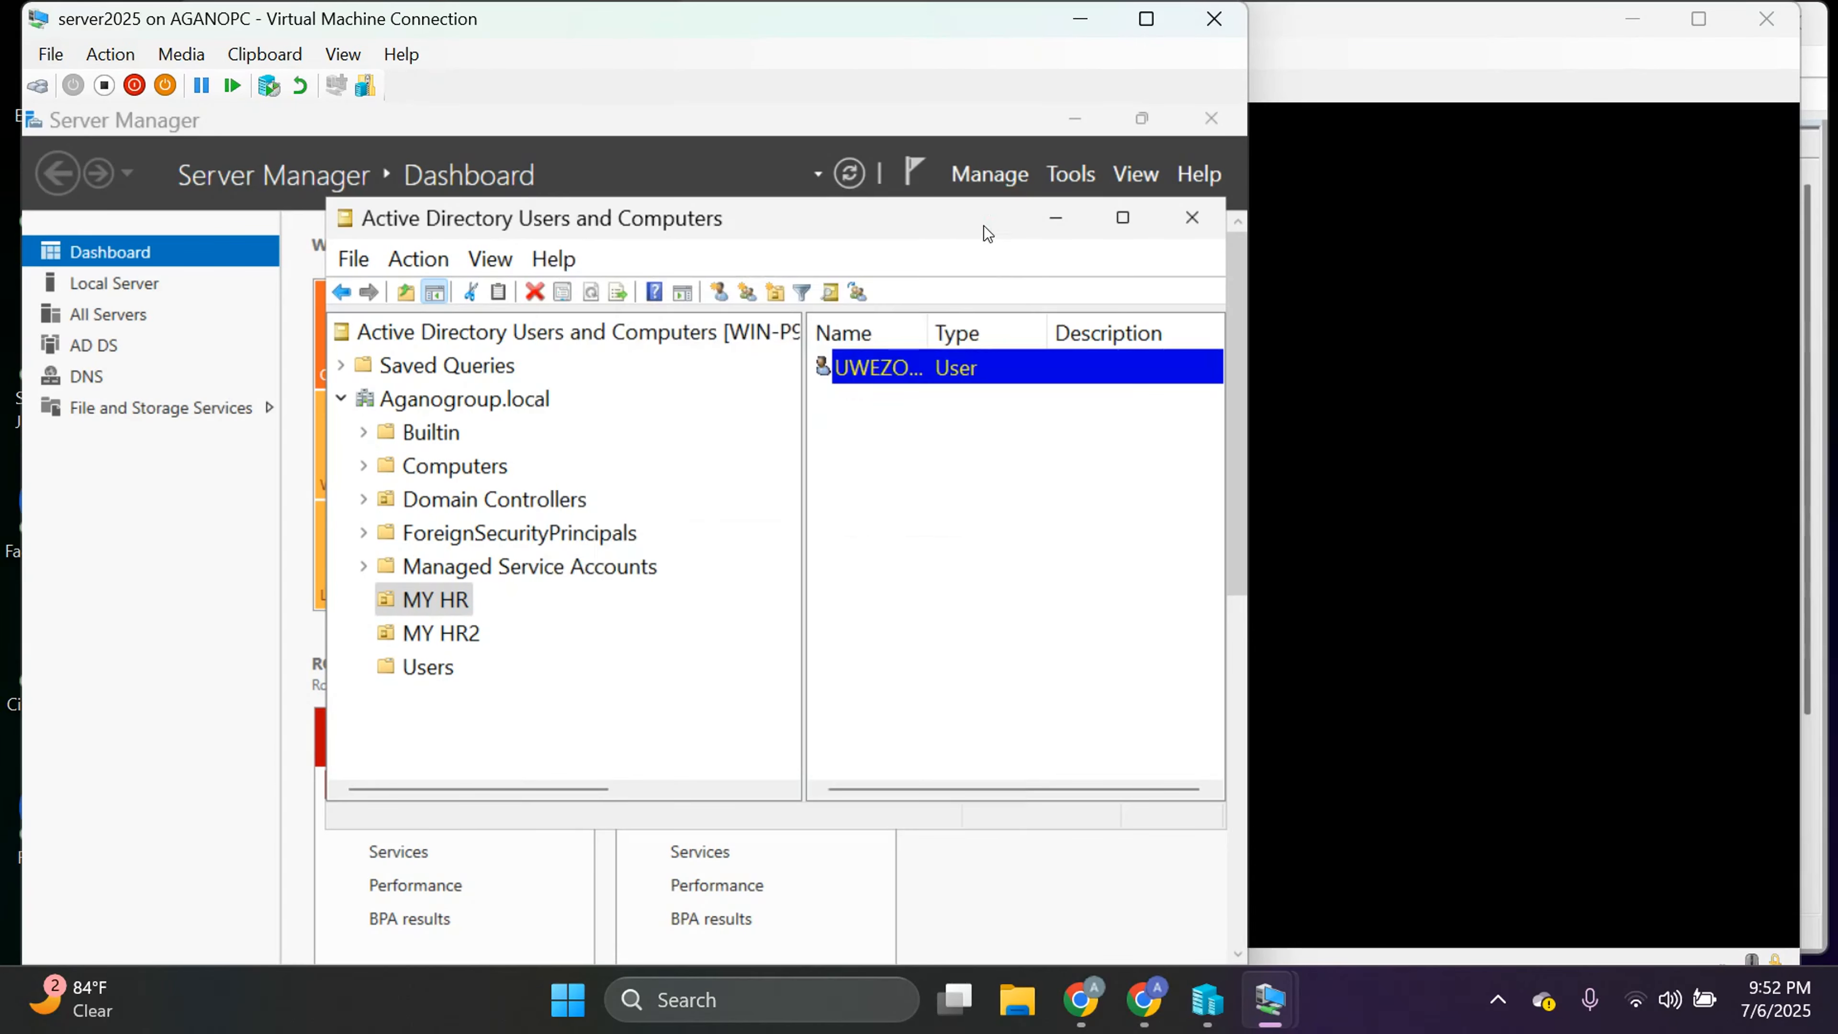
pyautogui.rightClick(938, 380)
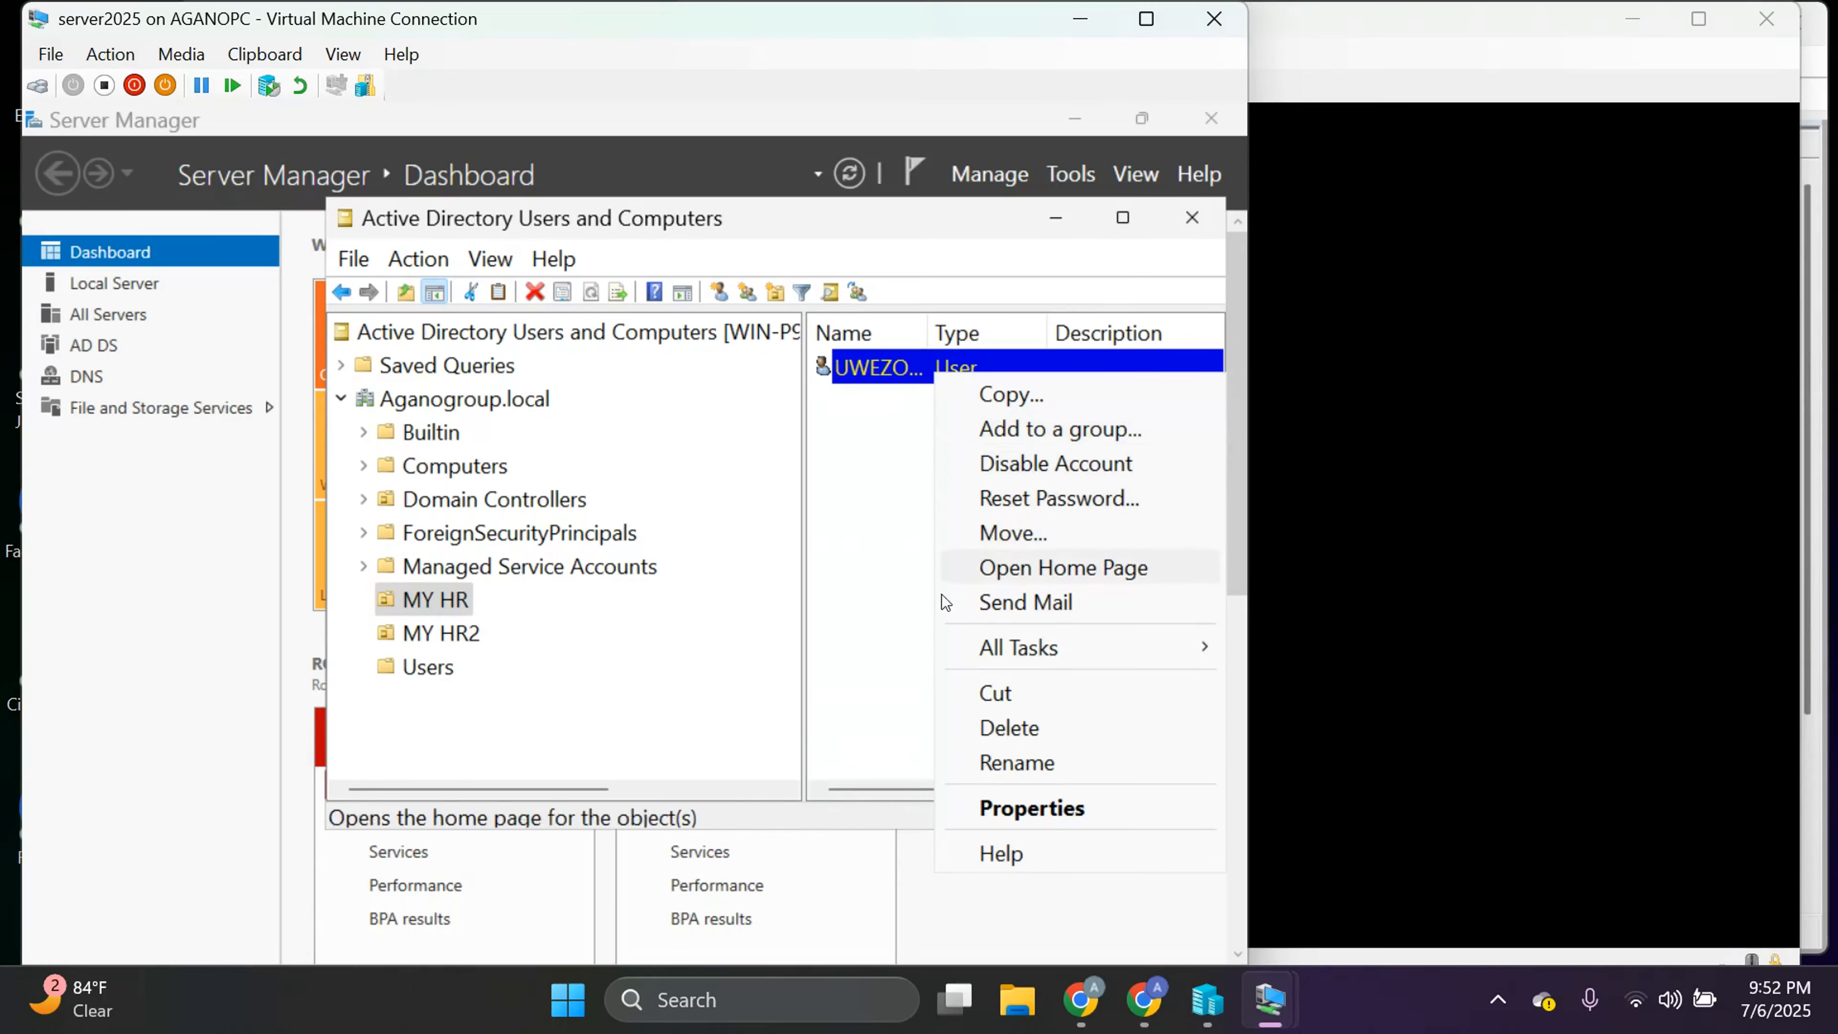
pyautogui.click(897, 606)
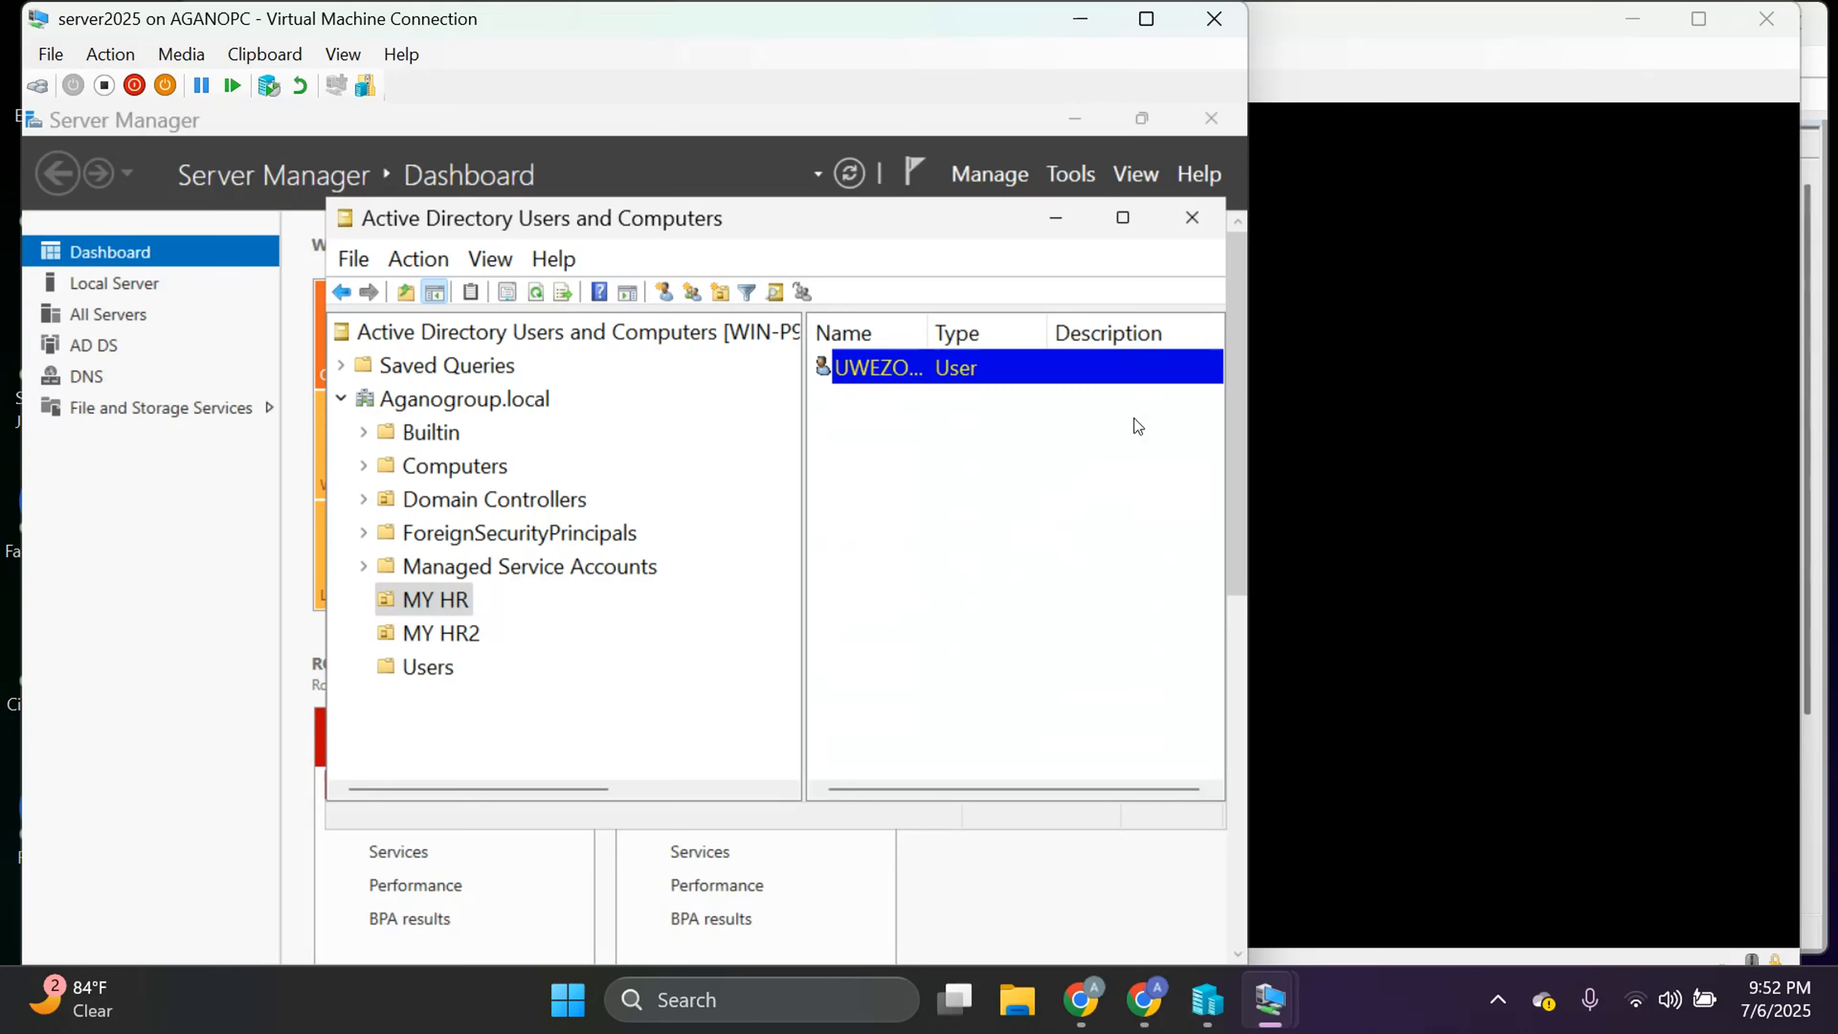
# Sign in to client 1 as Other user with the new account's logon name and password.
pyautogui.click(1432, 422)
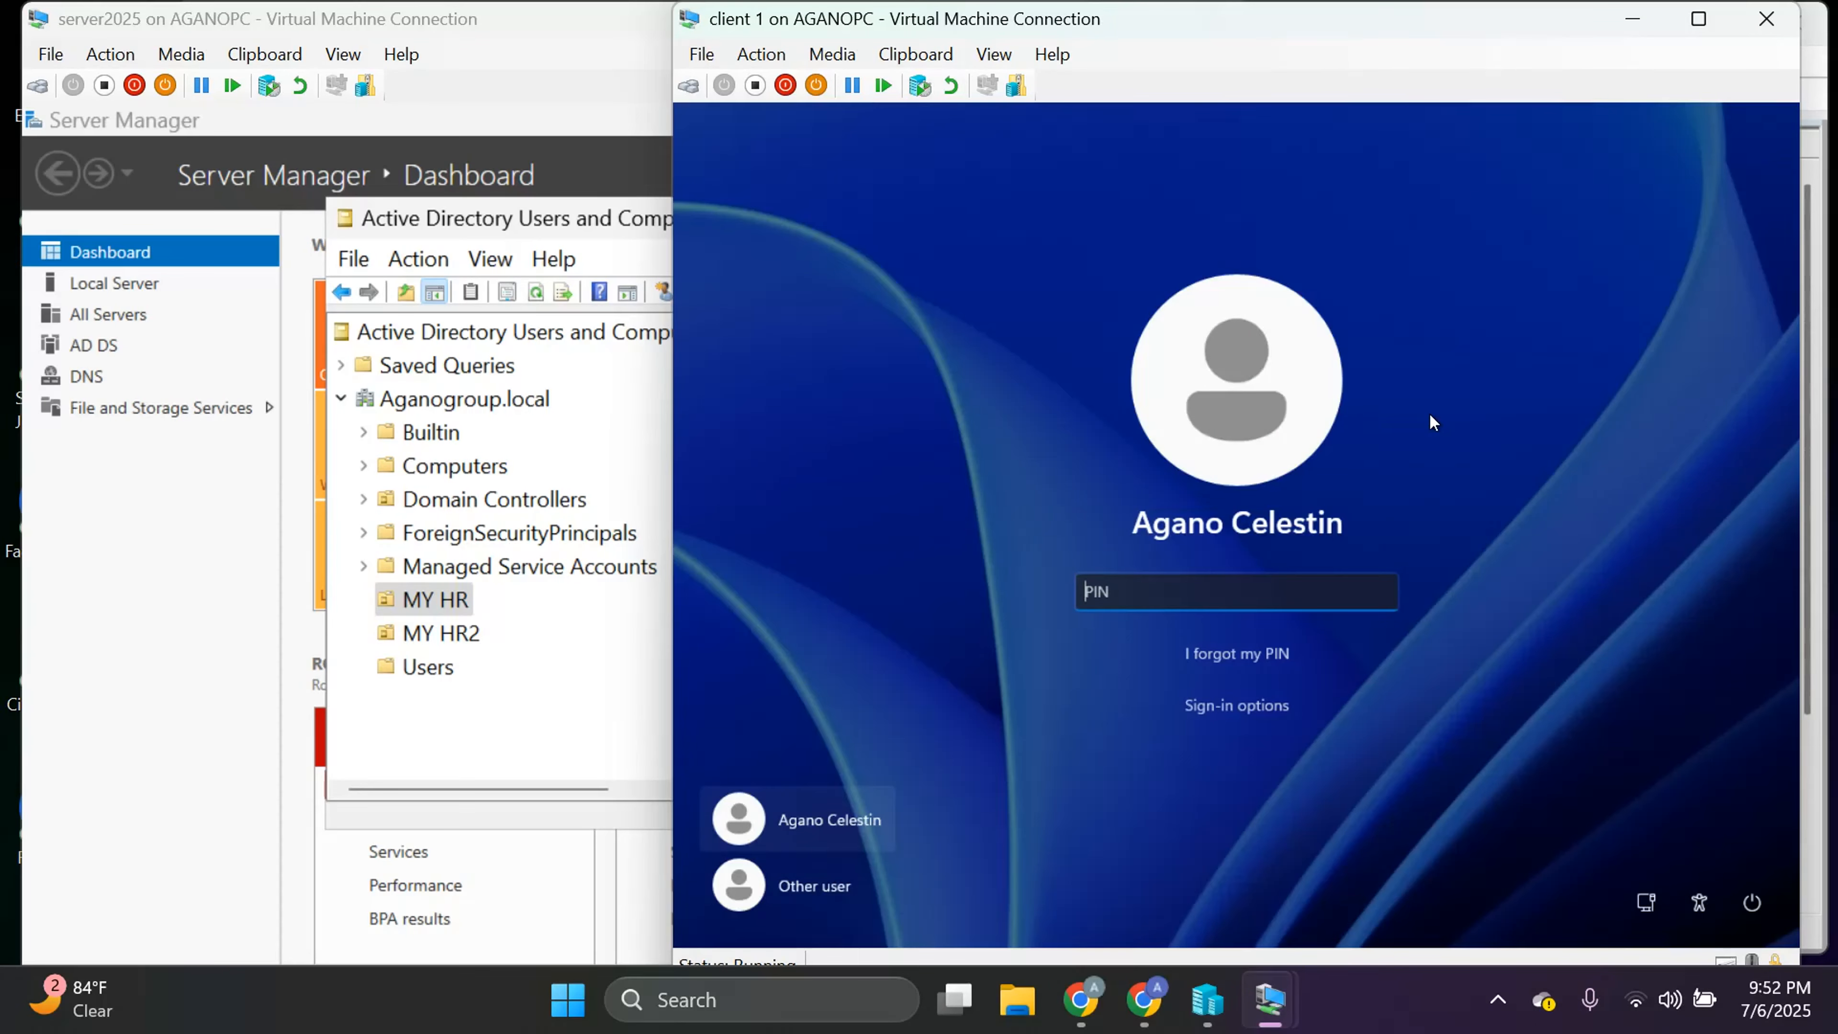
pyautogui.click(829, 884)
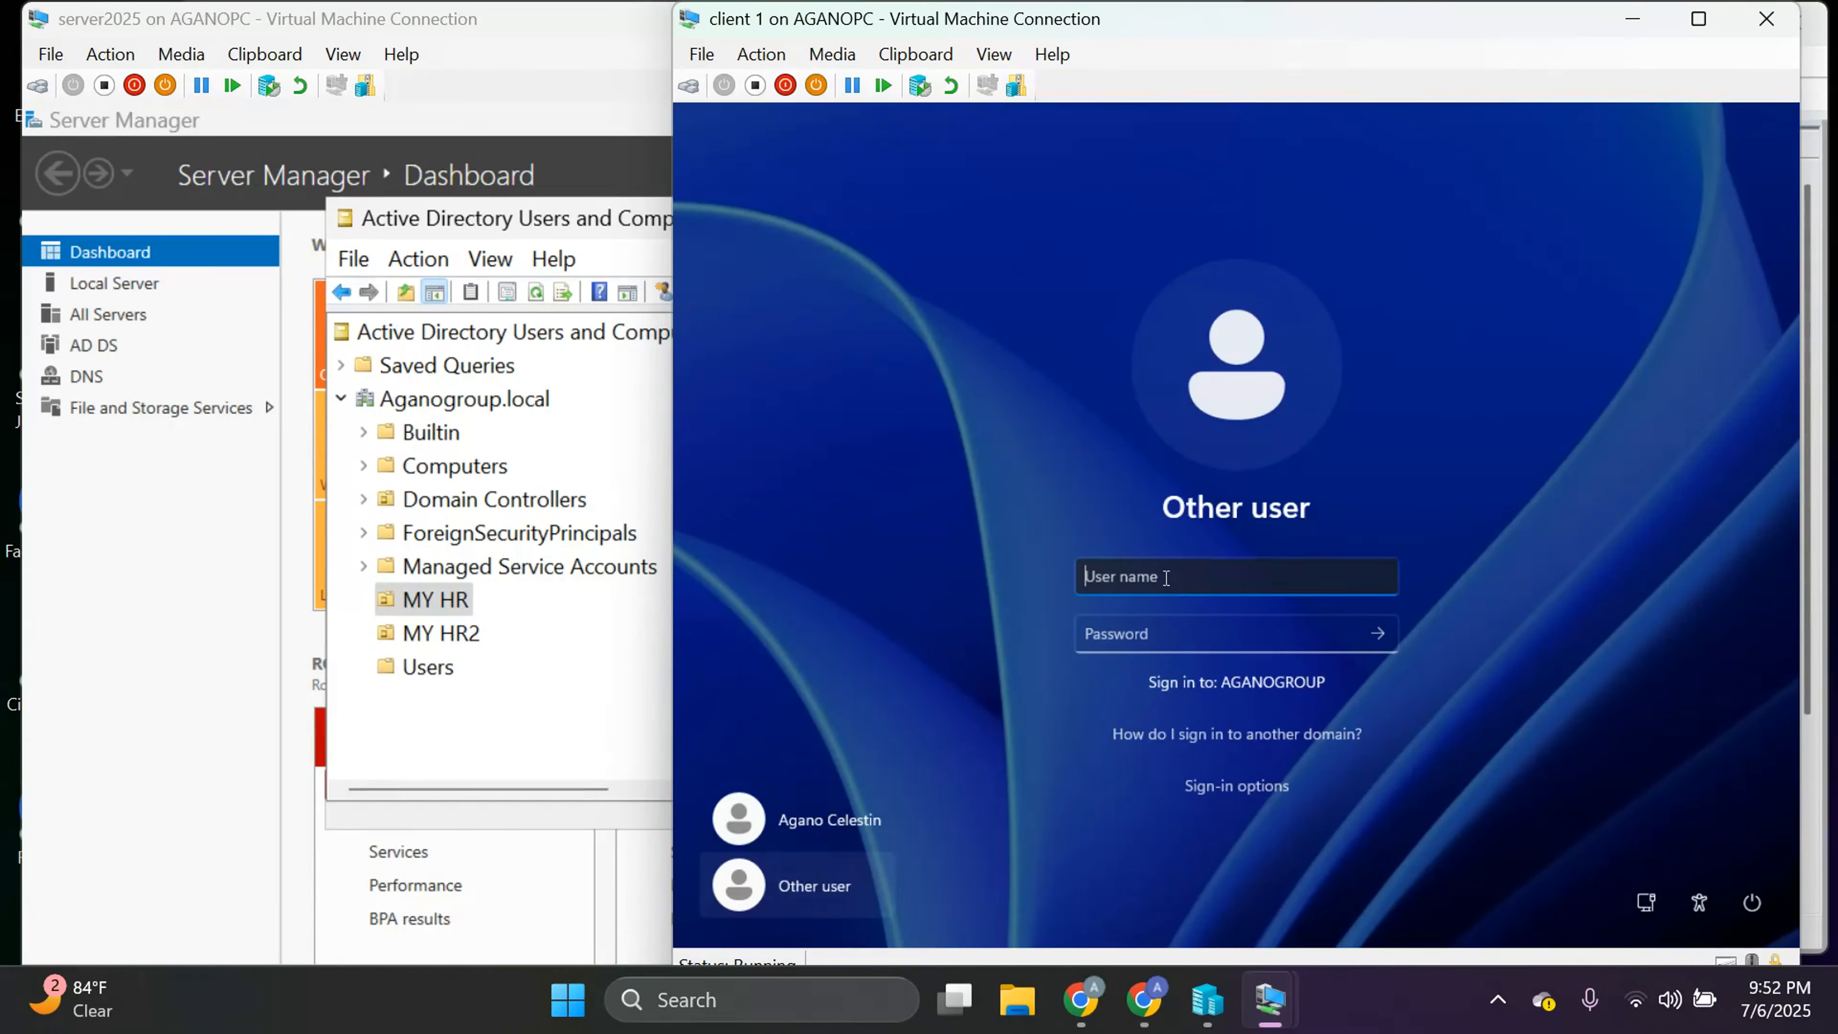
pyautogui.write('uwezo')
pyautogui.click(1146, 644)
pyautogui.write('Password@123')
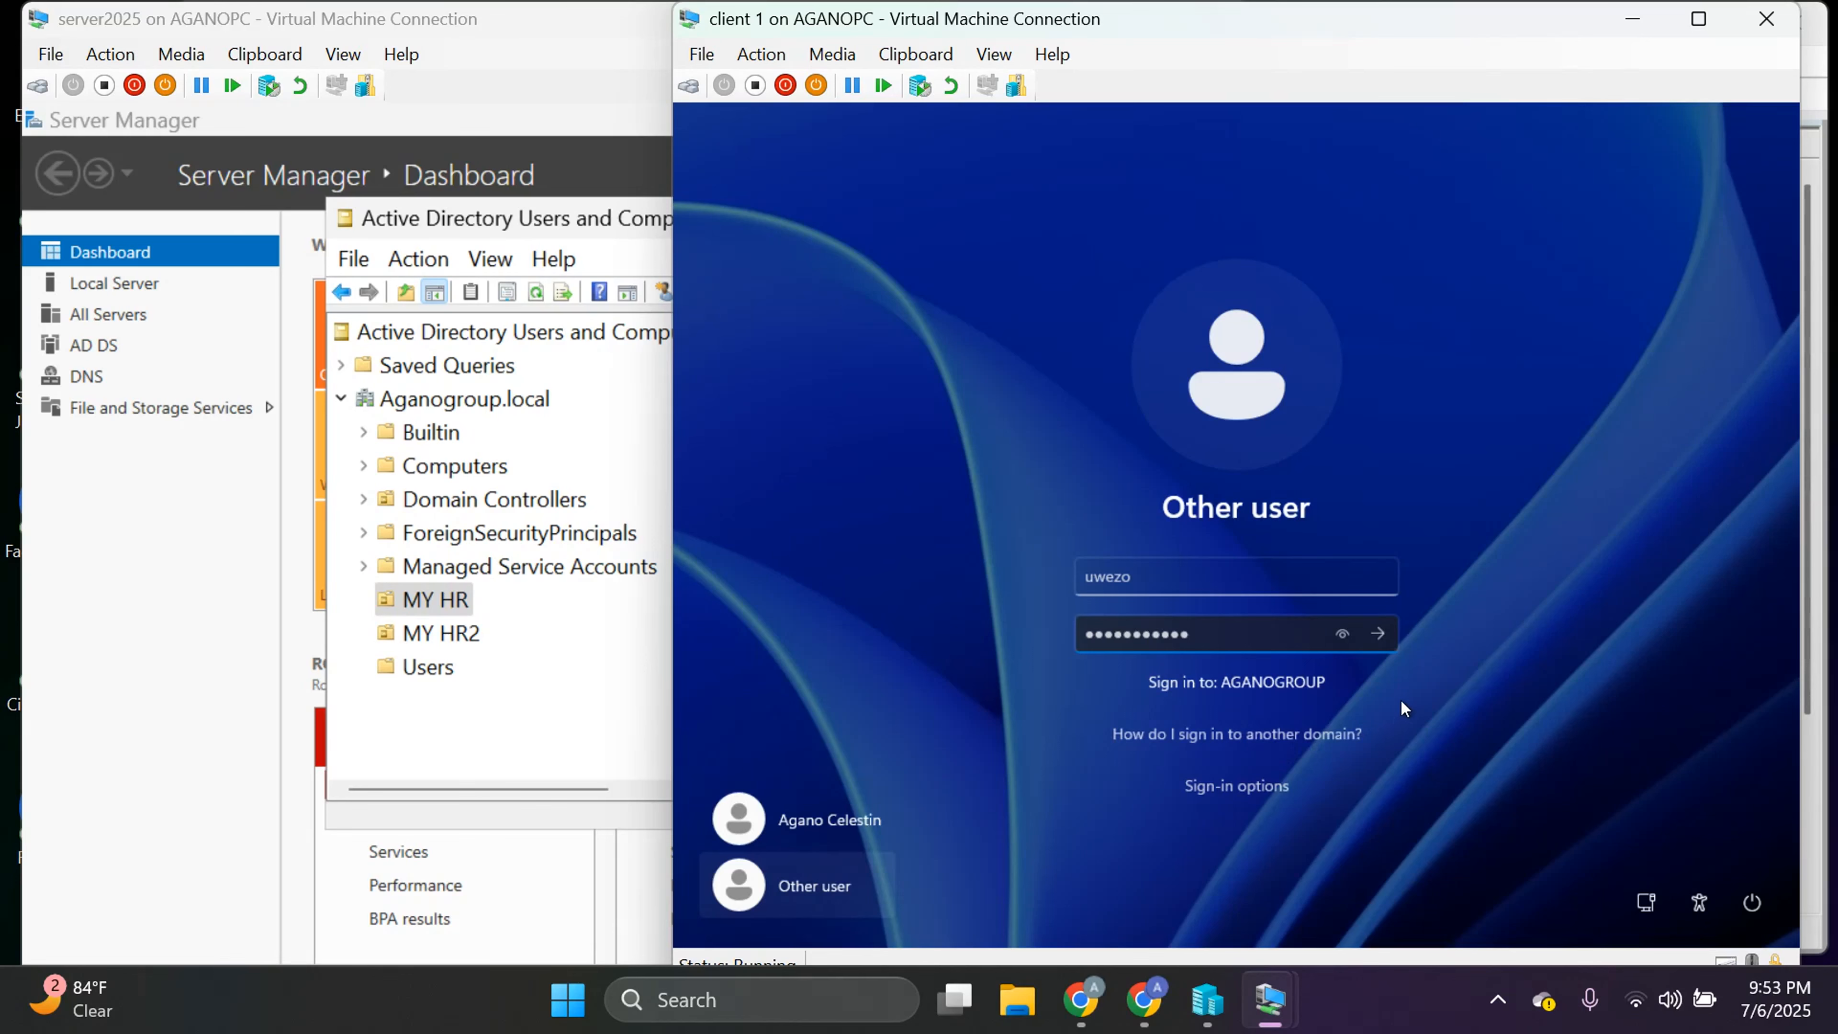
pyautogui.press('Return')
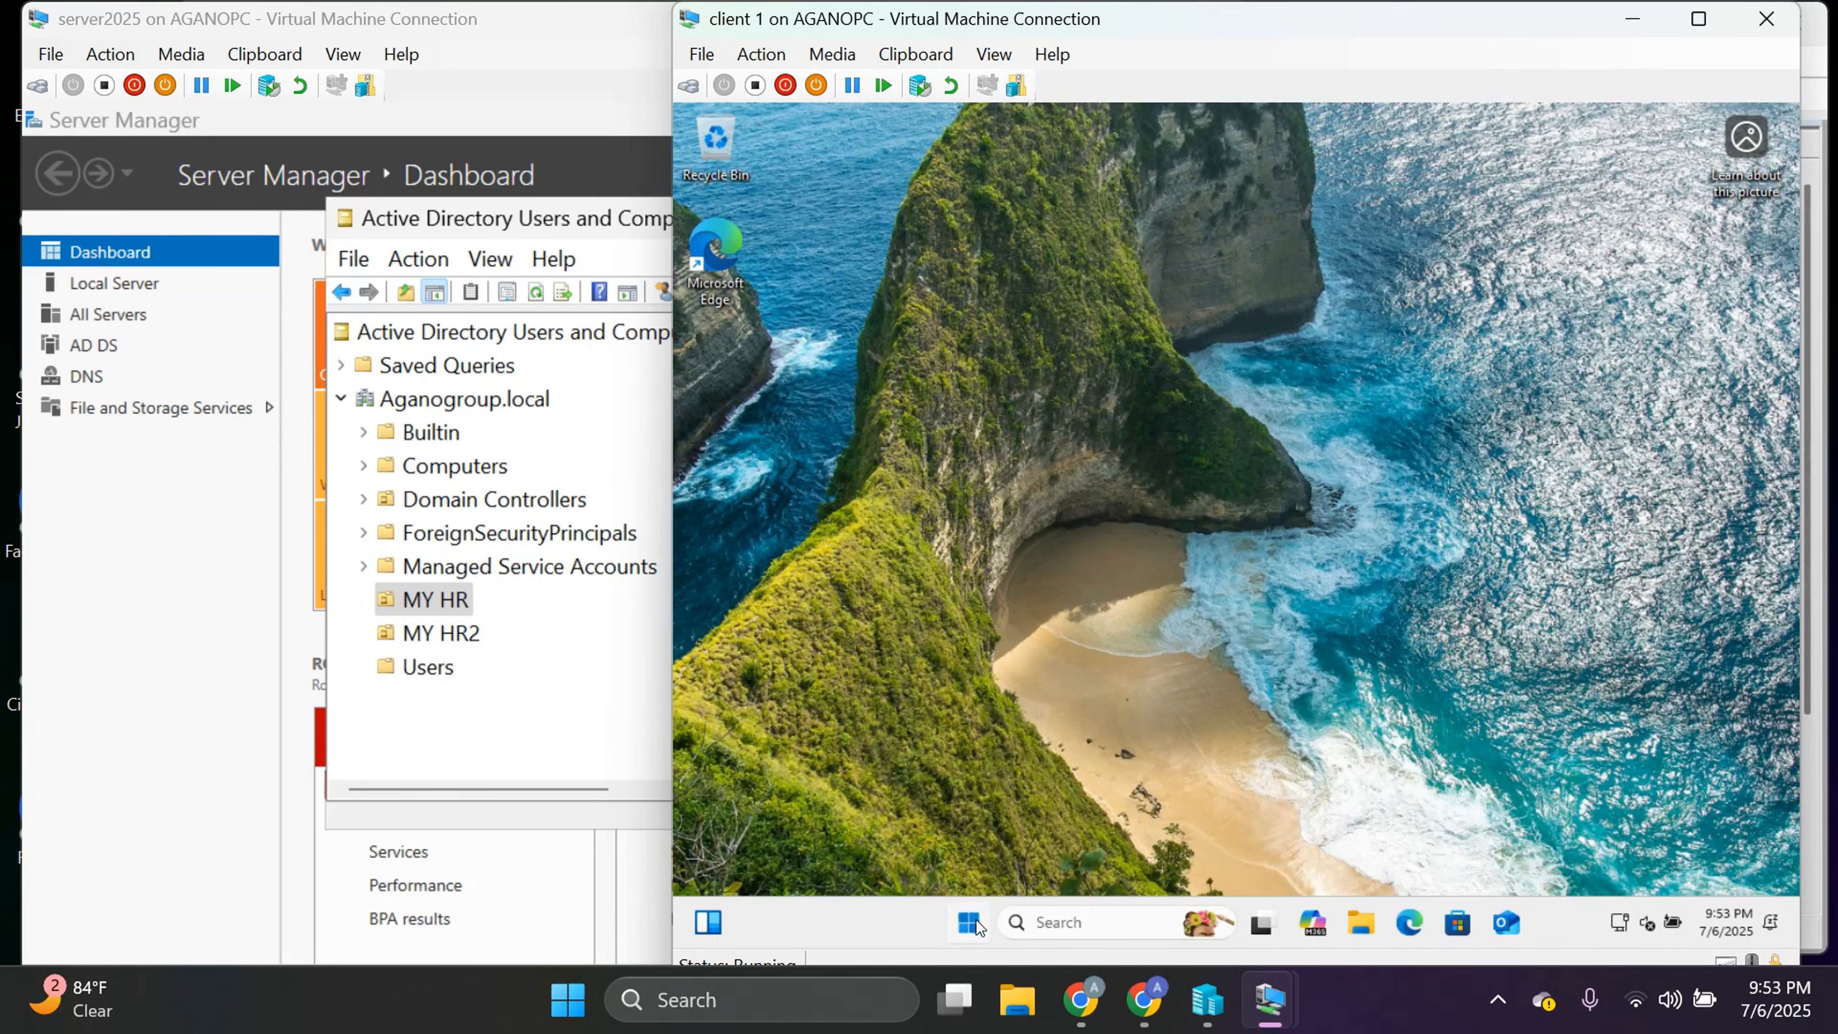
pyautogui.click(970, 924)
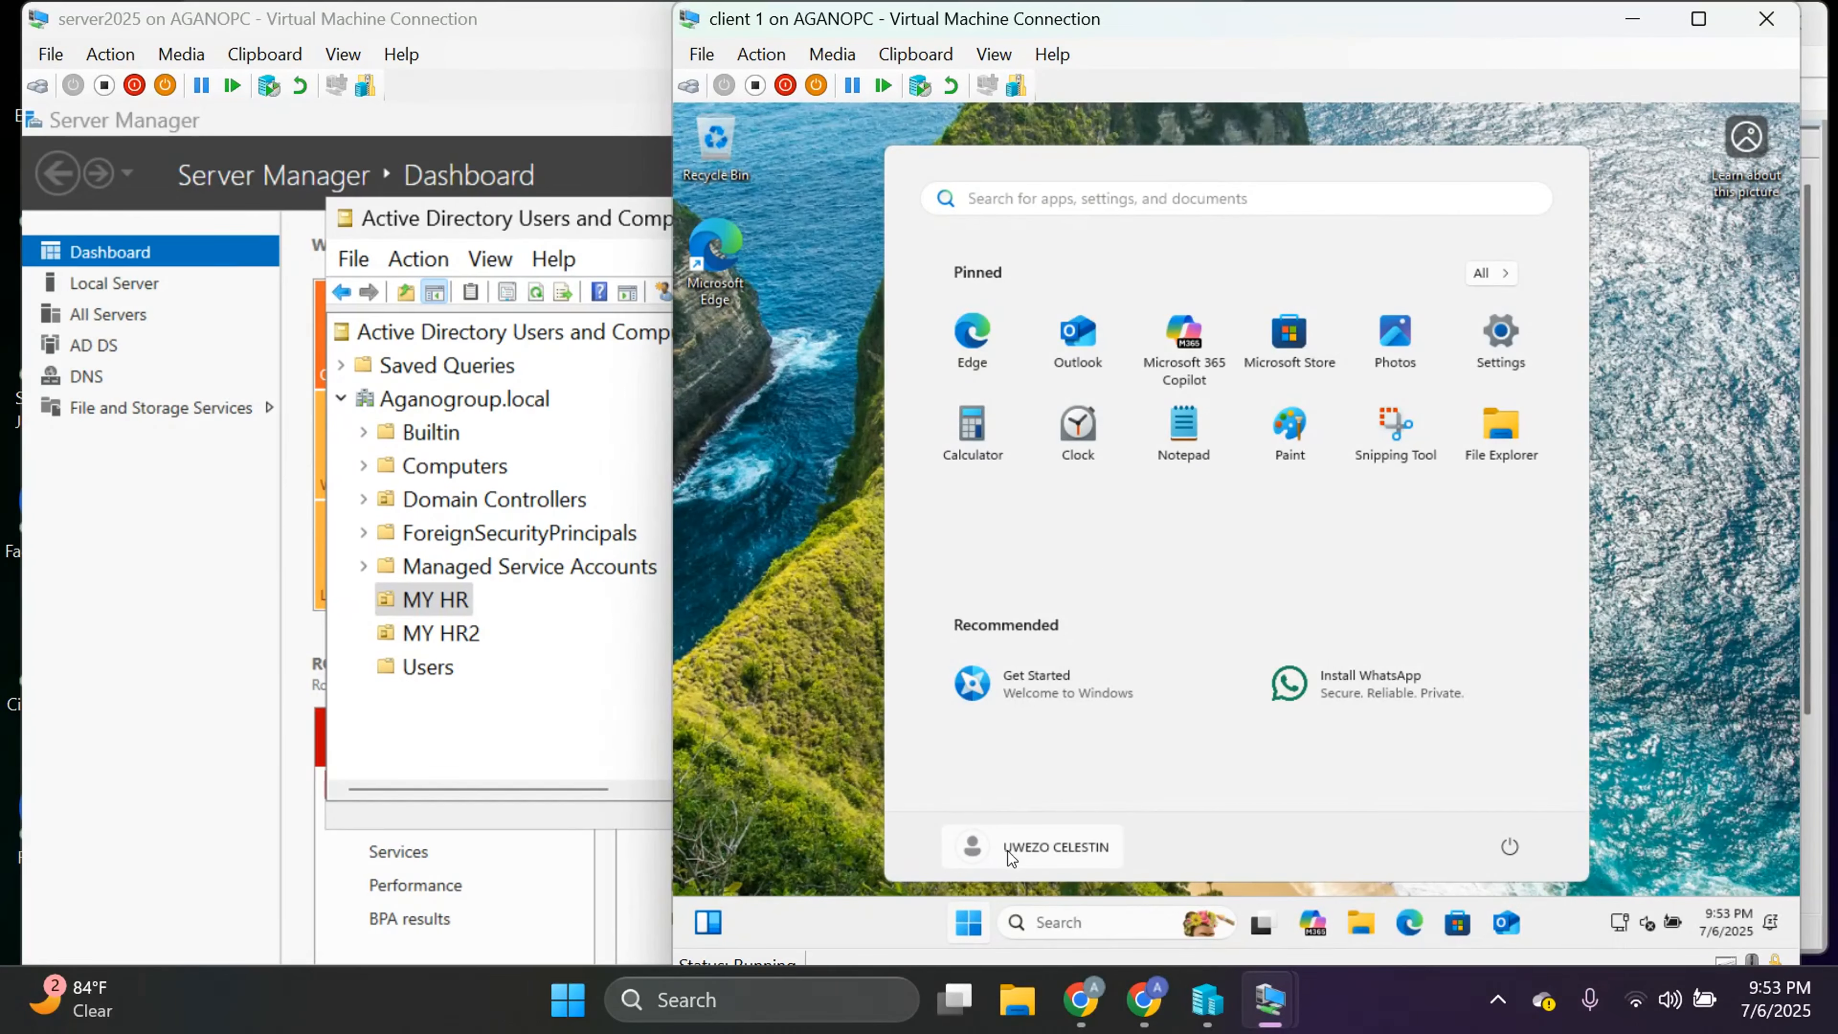
pyautogui.click(1093, 849)
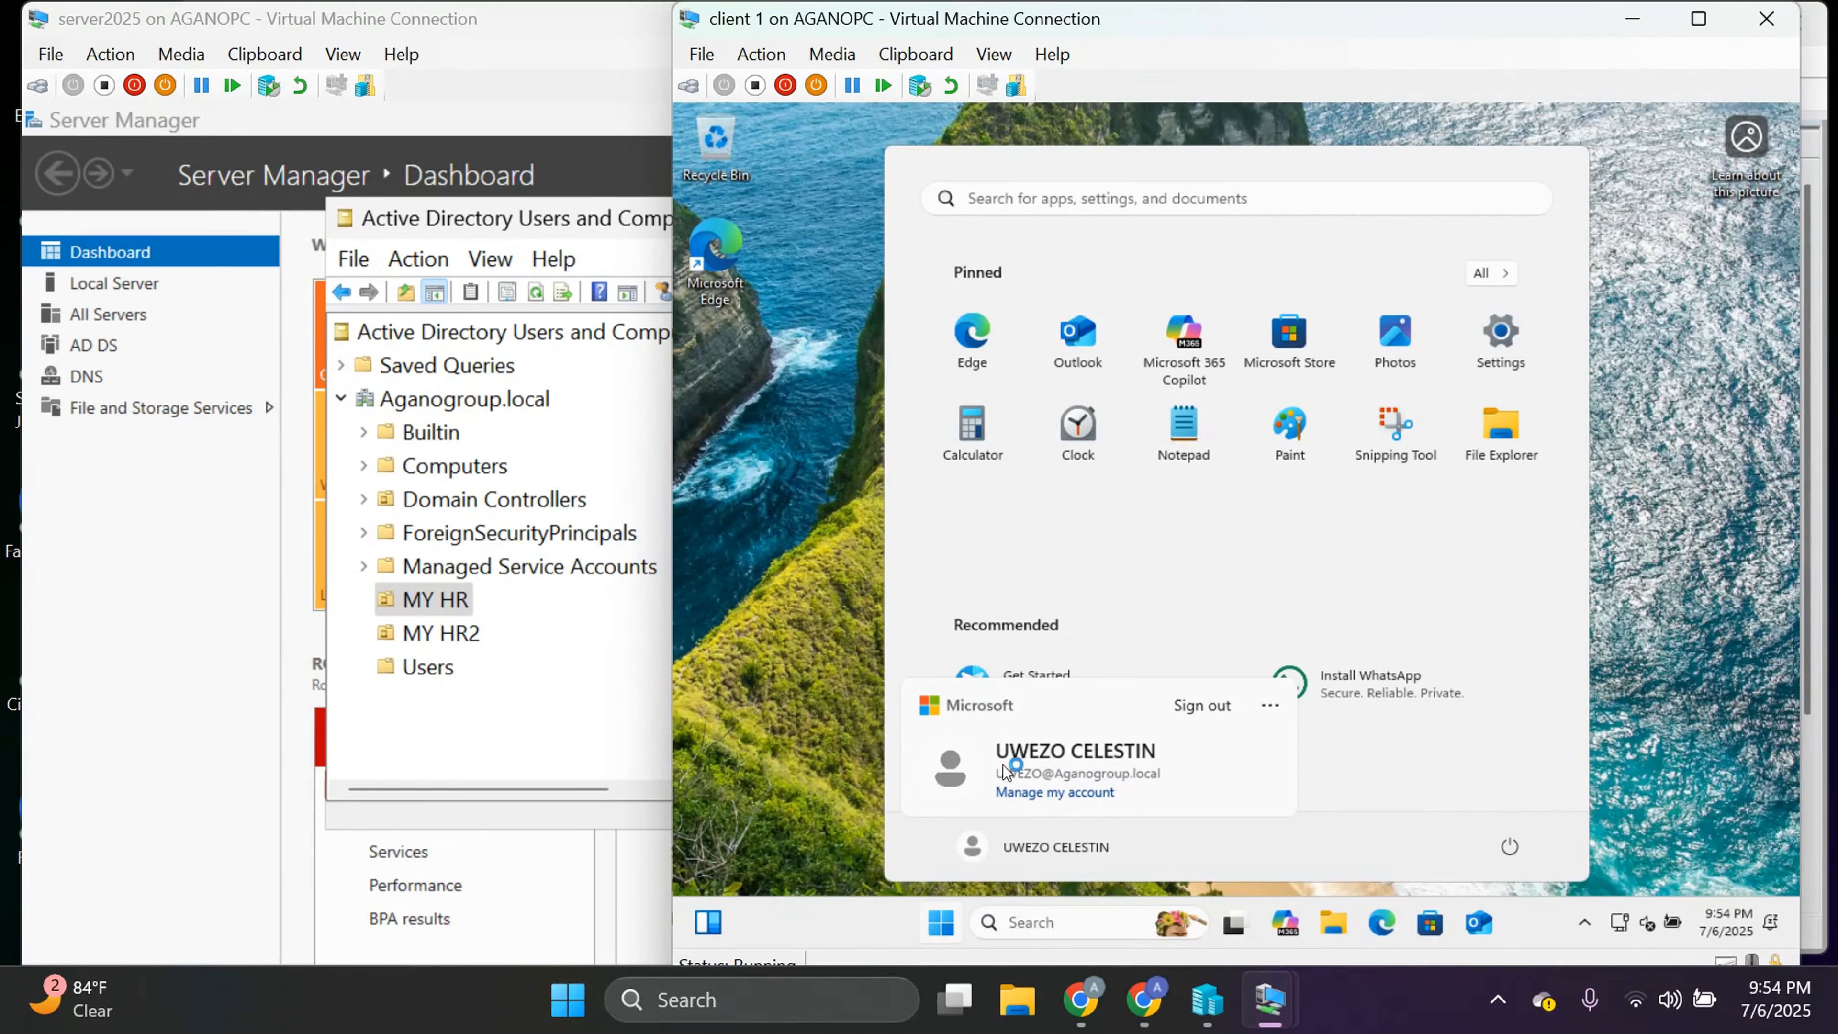
pyautogui.click(767, 708)
pyautogui.click(758, 706)
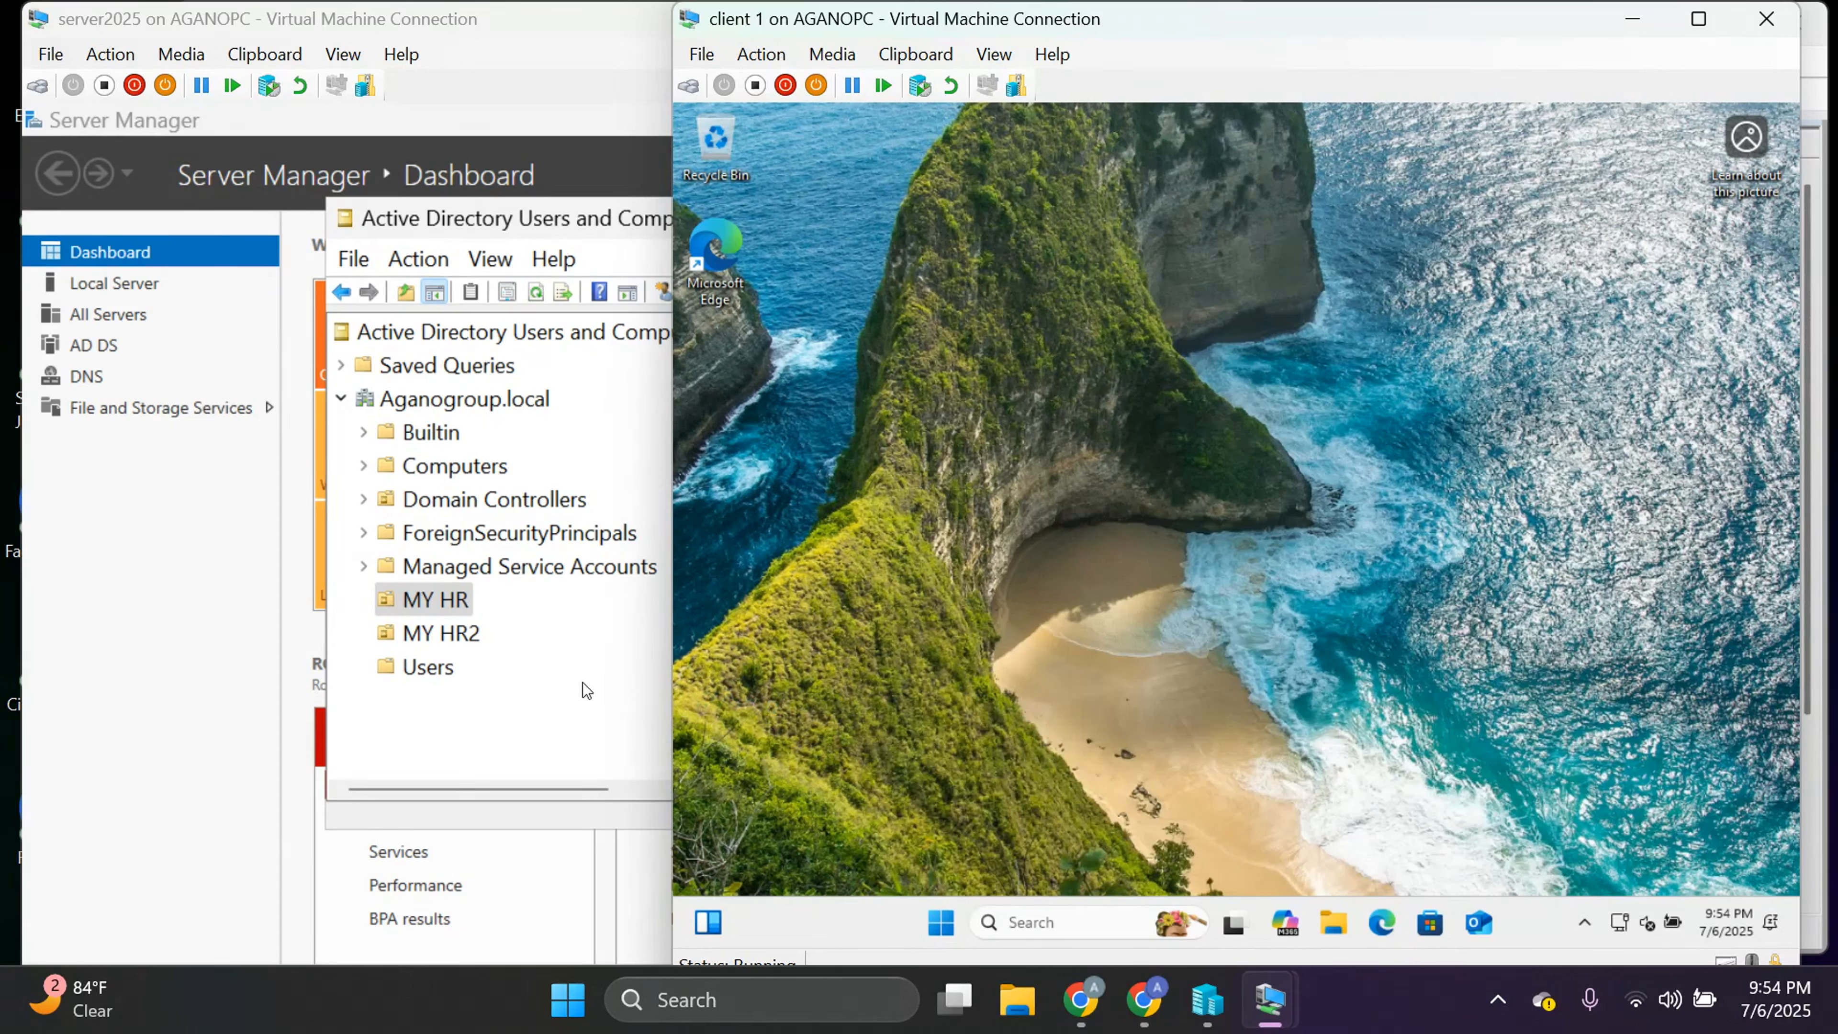